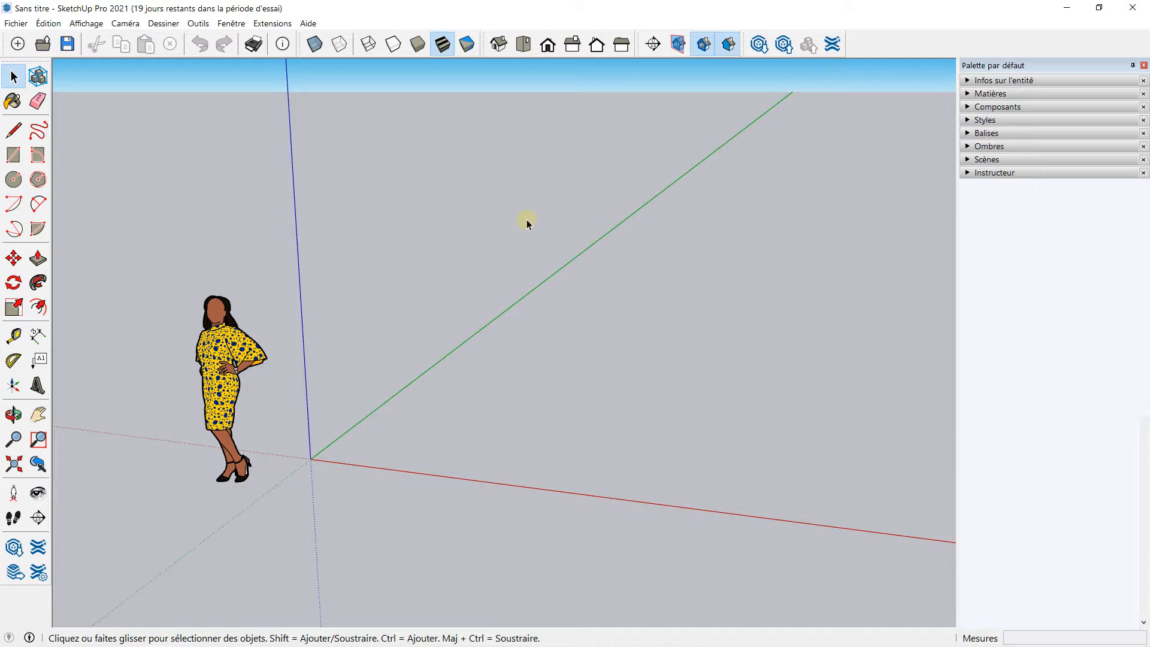
- Draw a rectangle on the ground, about 3.10 m by 2.36 m, clear of the green axis
middle_click_drag(706, 231, 249, 272)
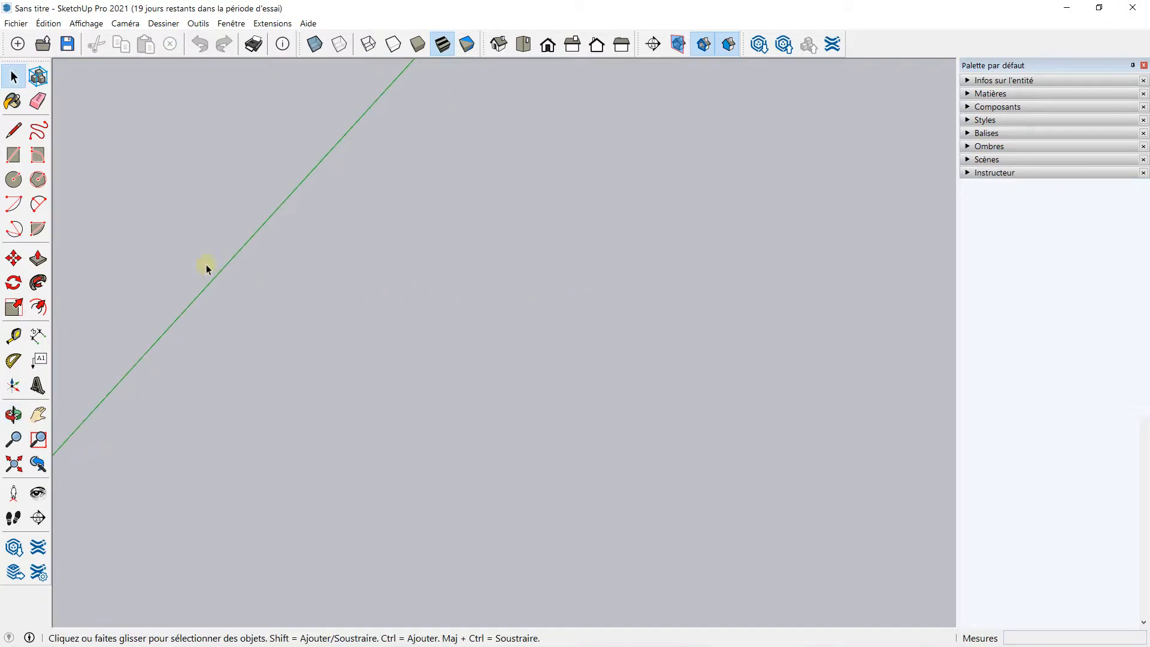
left_click(16, 166)
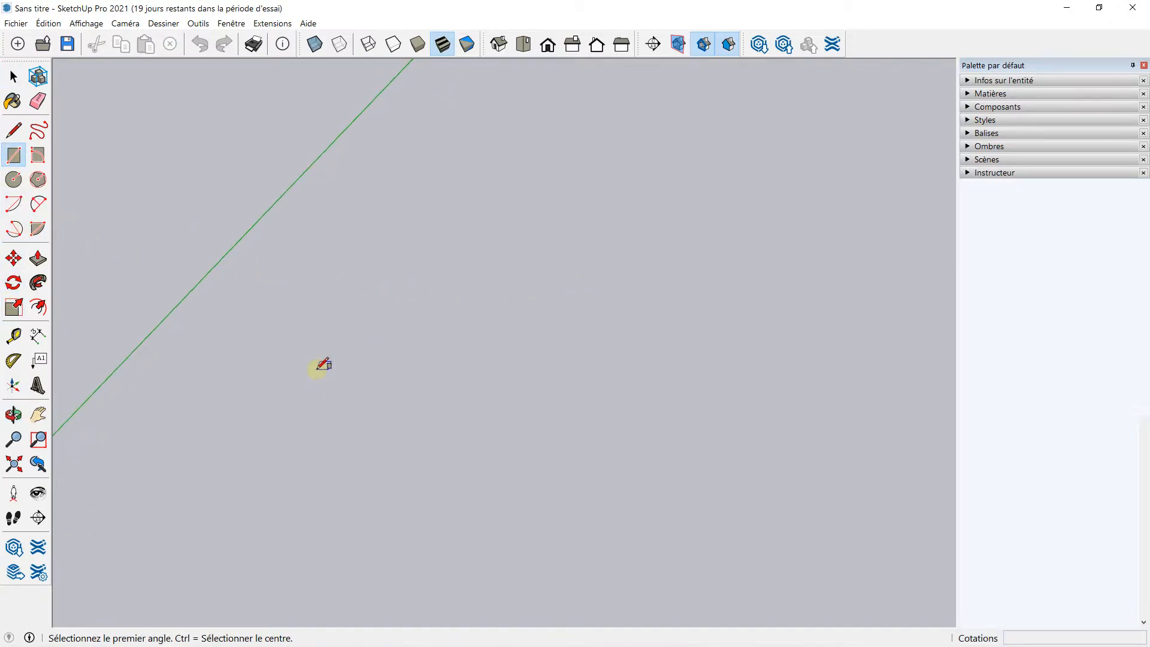
left_click(316, 367)
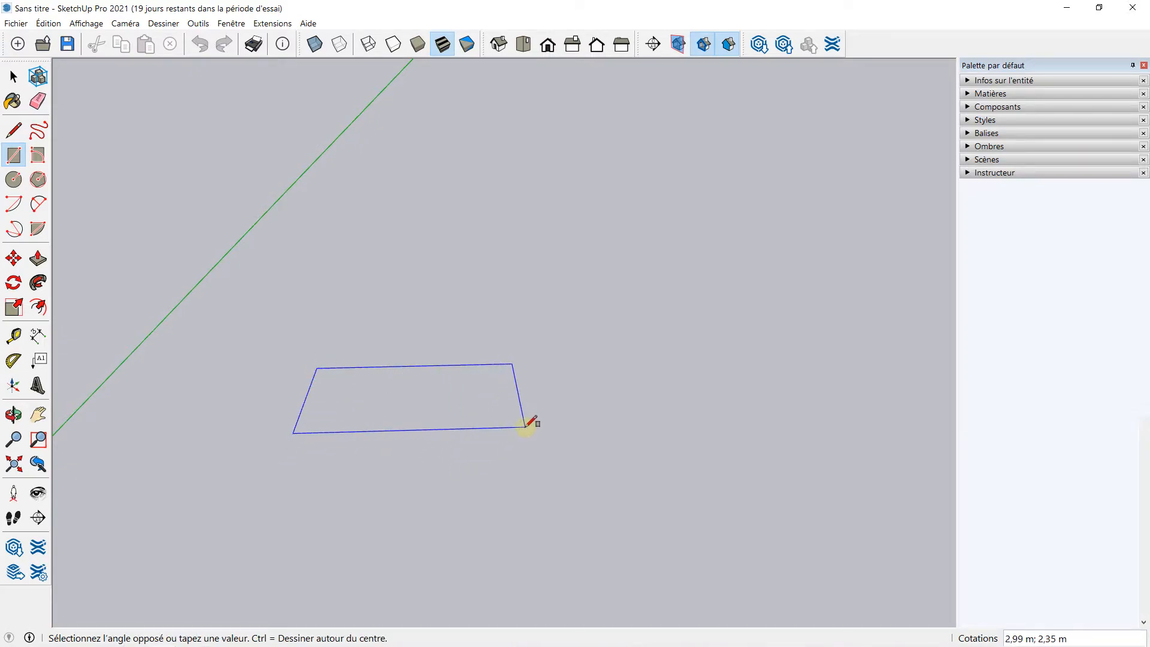
left_click(534, 426)
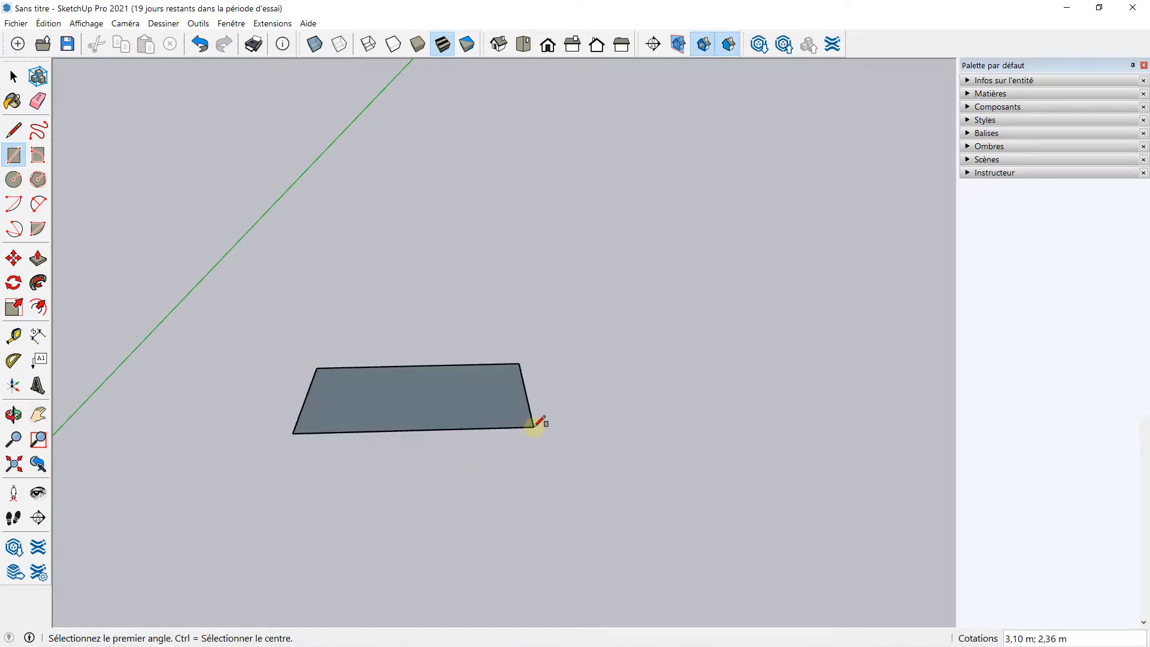
- Resize the new rectangle by entering exact dimensions, starting with 4 m for the first side
type("4")
key("Caps_Lock")
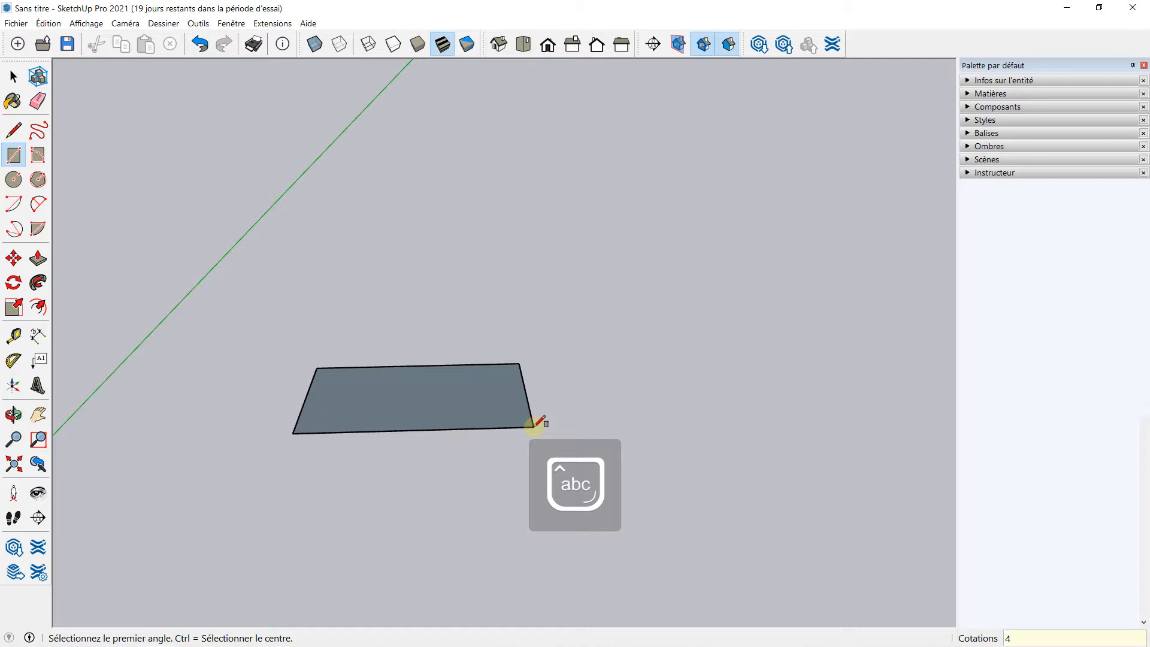
key("Caps_Lock")
key("BackSpace")
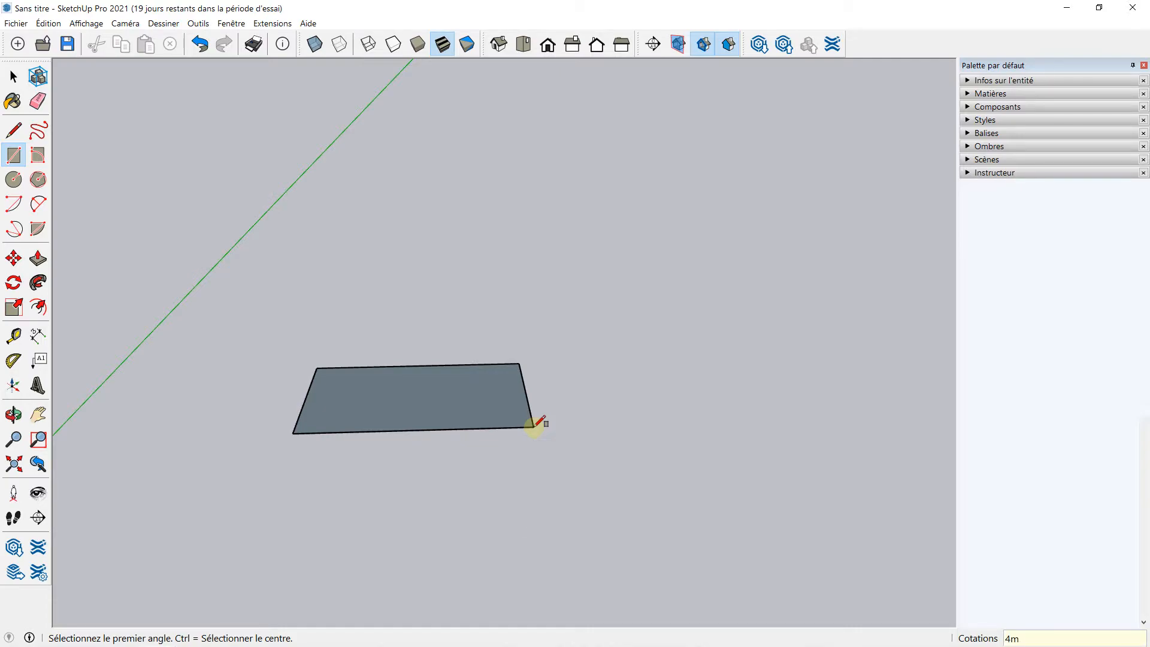
key("Caps_Lock")
key("Caps_Lock")
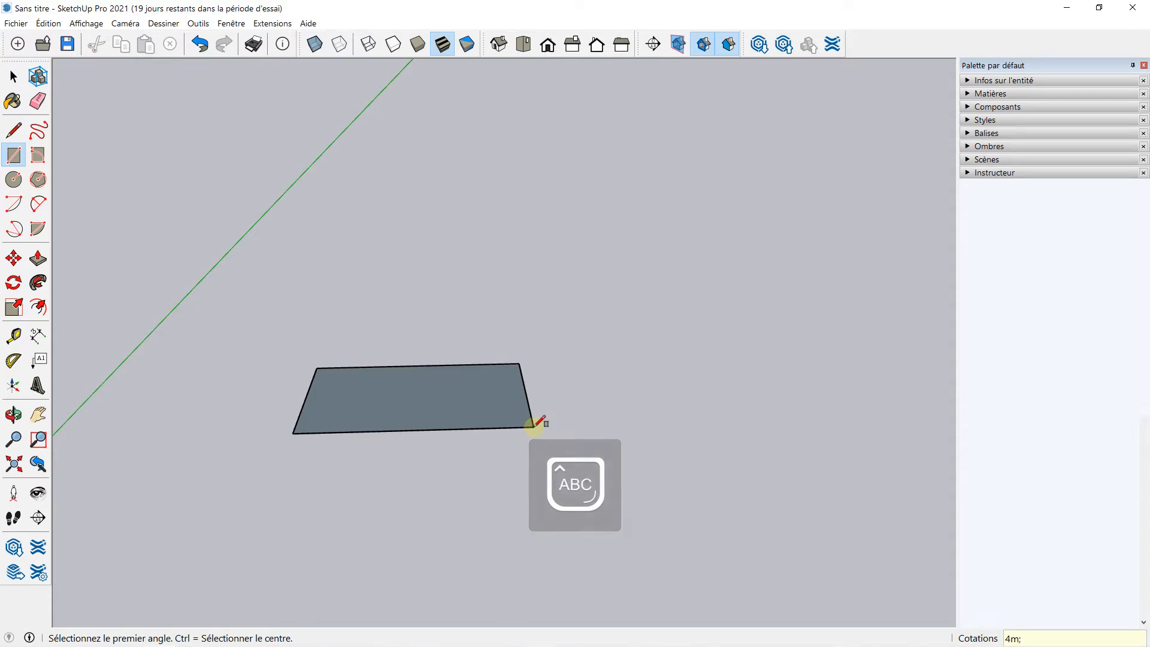
key("Caps_Lock")
- Draw a second, smaller rectangle of about 0.66 m by 0.54 m beside the large one
middle_click_drag(457, 337, 436, 490)
middle_click_drag(535, 430, 386, 434)
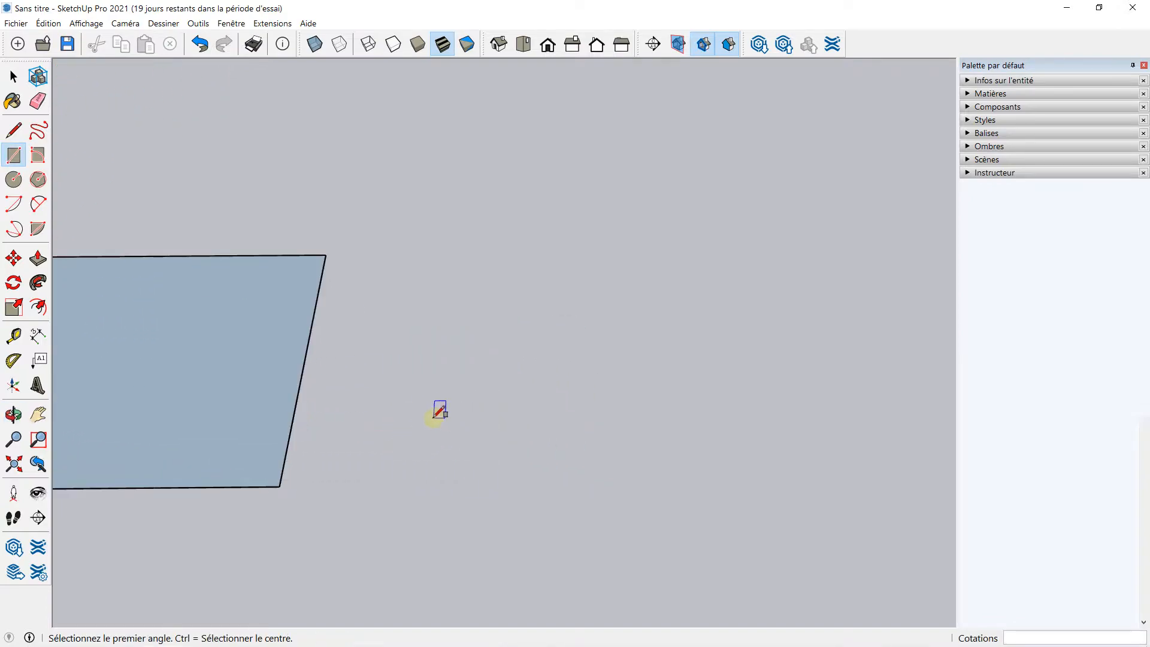
left_click(395, 418)
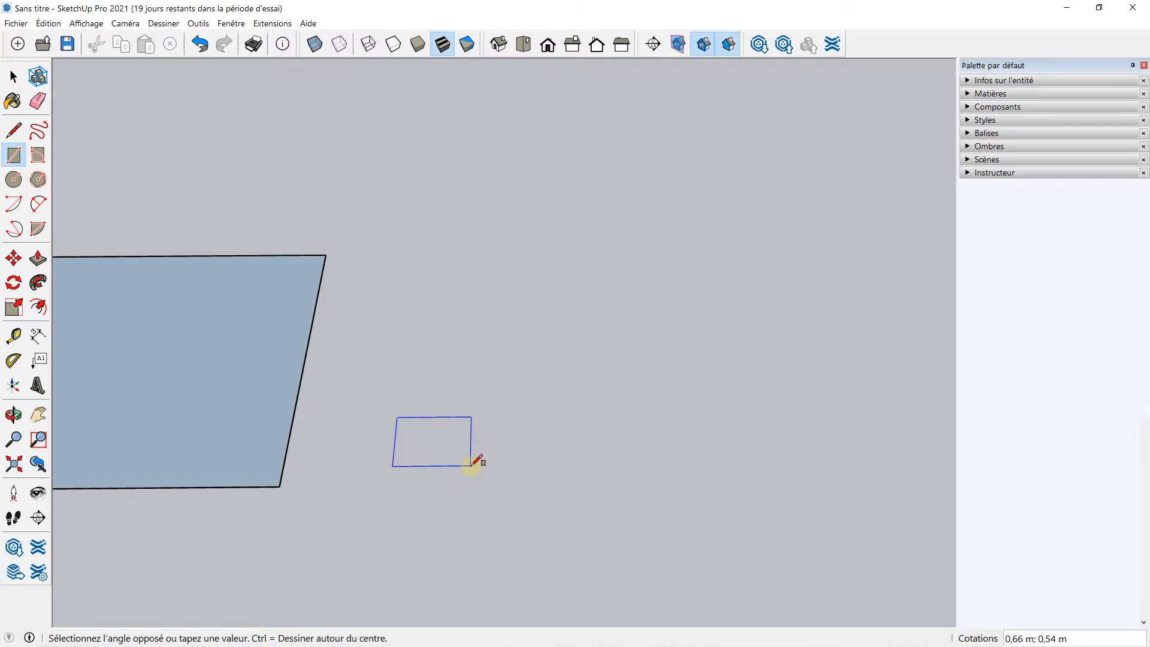
scroll(472, 464, "up", 1)
left_click(471, 464)
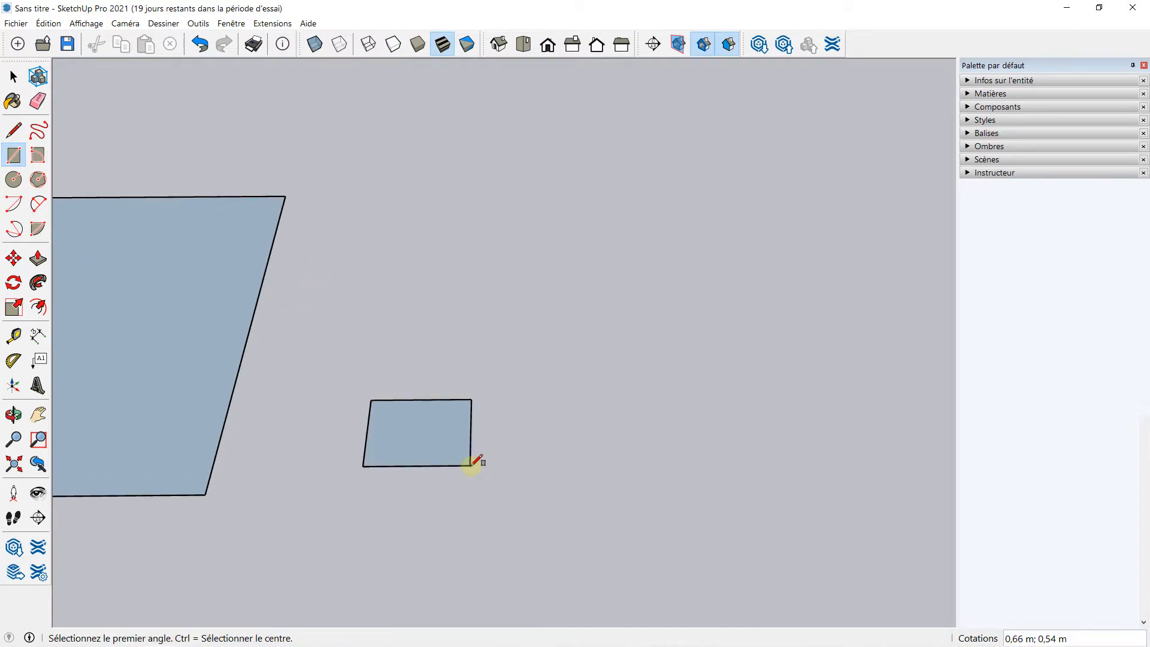
- Set the small rectangle's dimensions to 80 cm by 70 cm
key("Caps_Lock")
type("80")
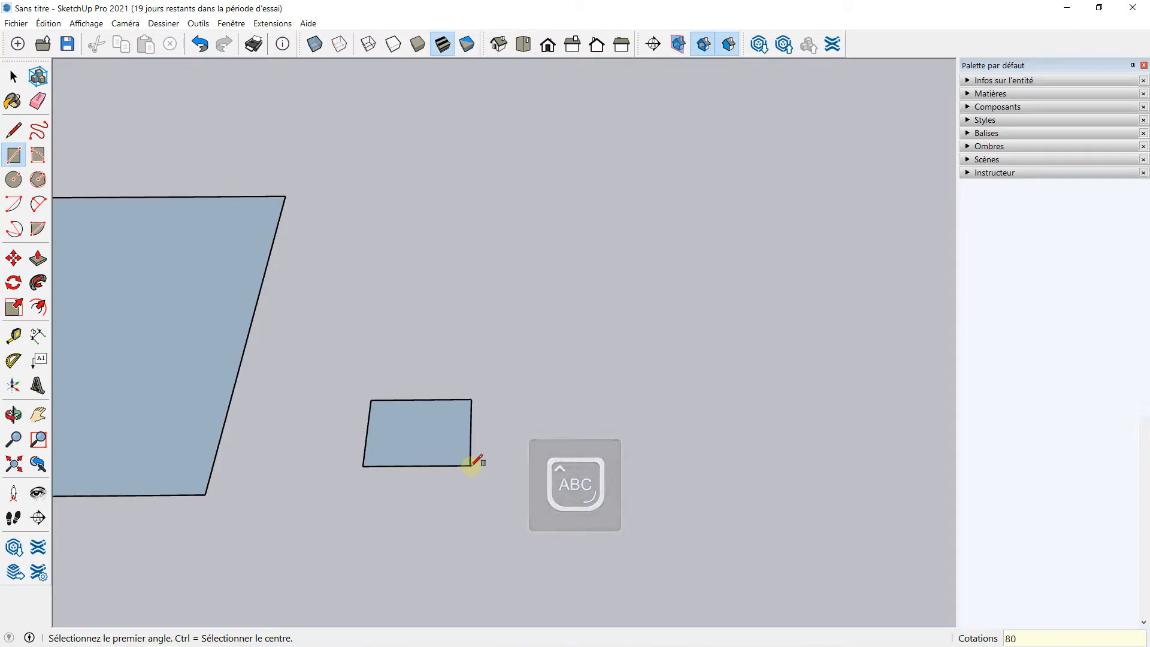
key("Caps_Lock")
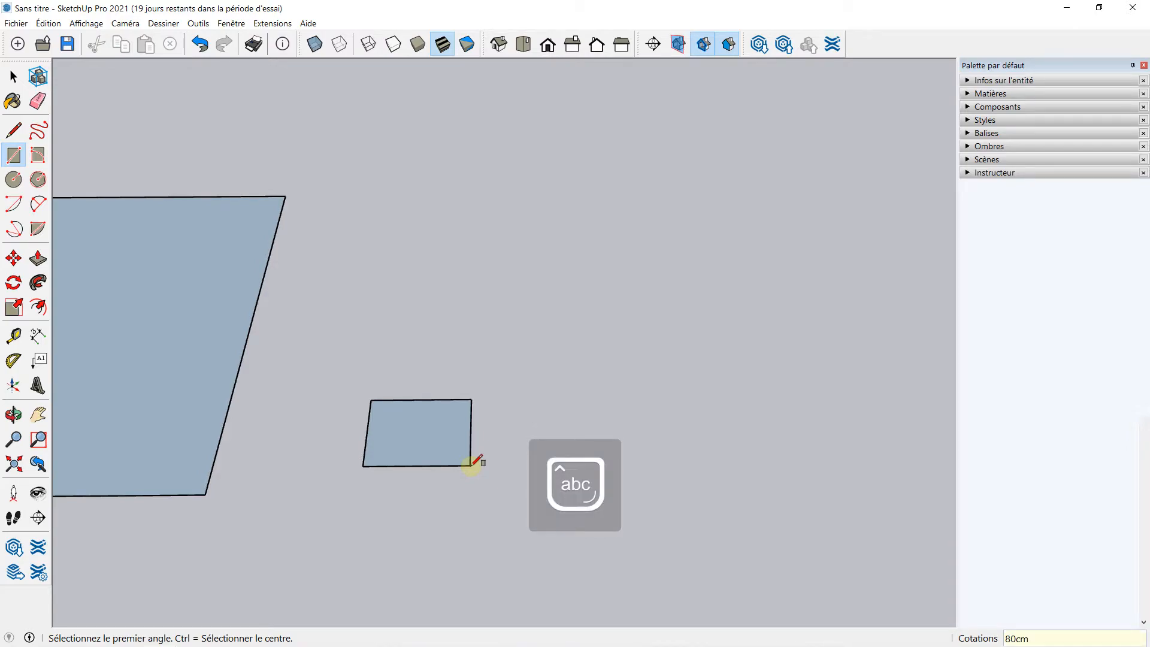
key("Caps_Lock")
key("Caps_Lock")
key("Caps_Lock")
key("Caps_Lock")
key("Caps_Lock")
type("0")
key("Caps_Lock")
key("Return")
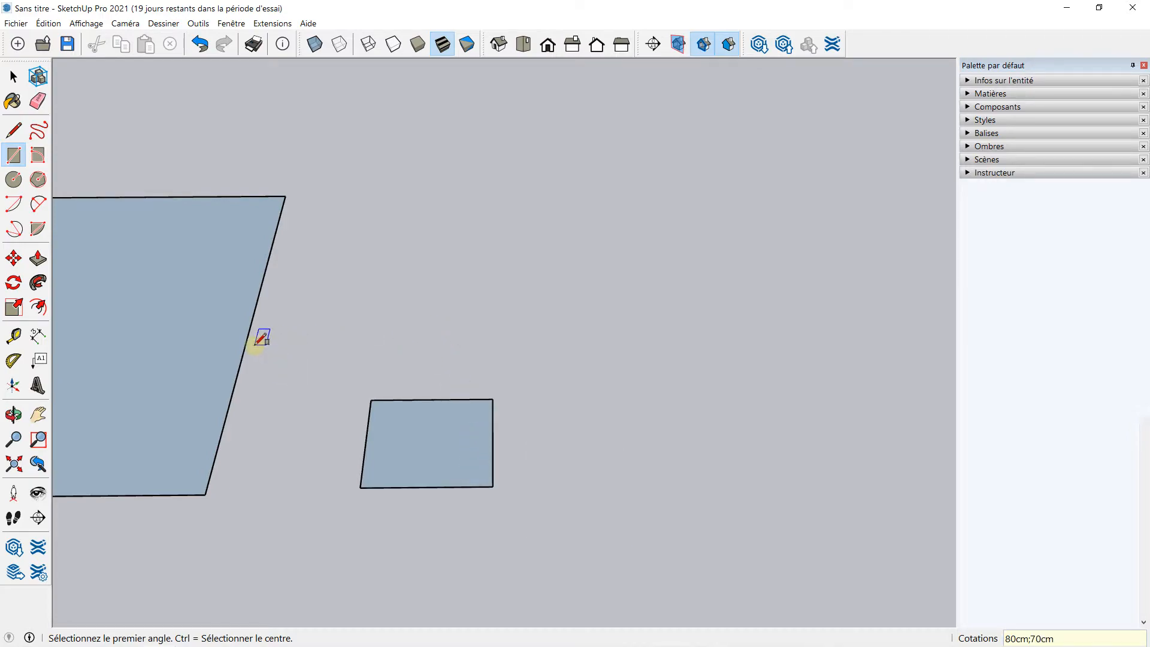
- Measure the distance between two opposite edges of the small rectangle with the Tape Measure
middle_click_drag(233, 336, 465, 521)
scroll(457, 454, "up", 3)
middle_click_drag(223, 343, 245, 211)
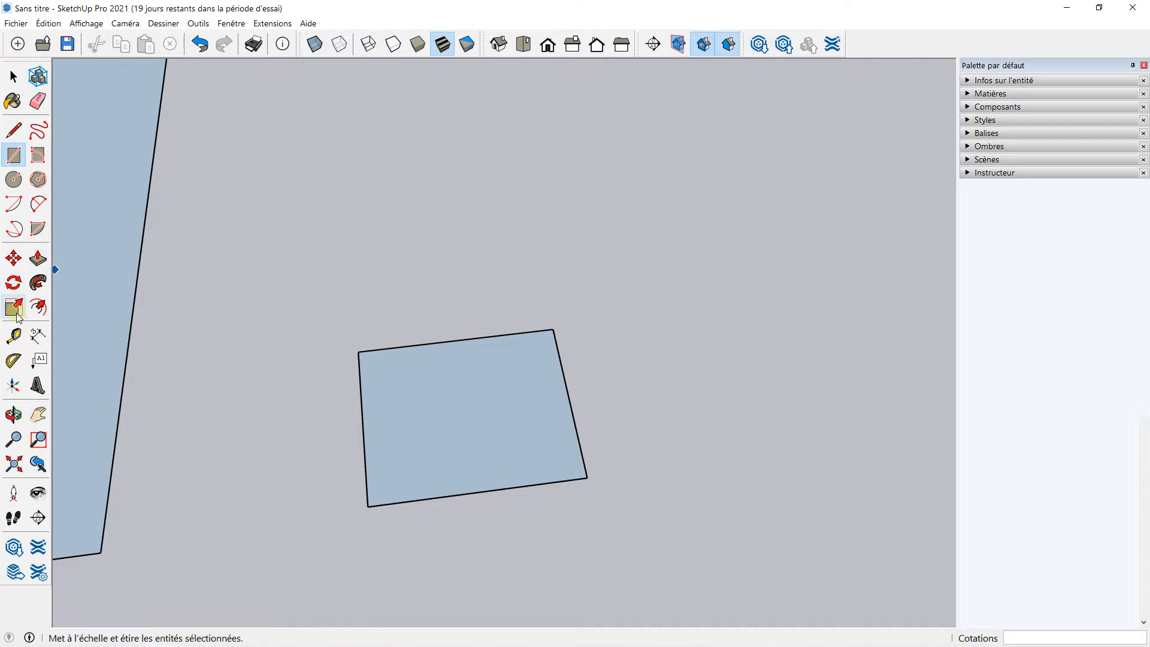
left_click(13, 335)
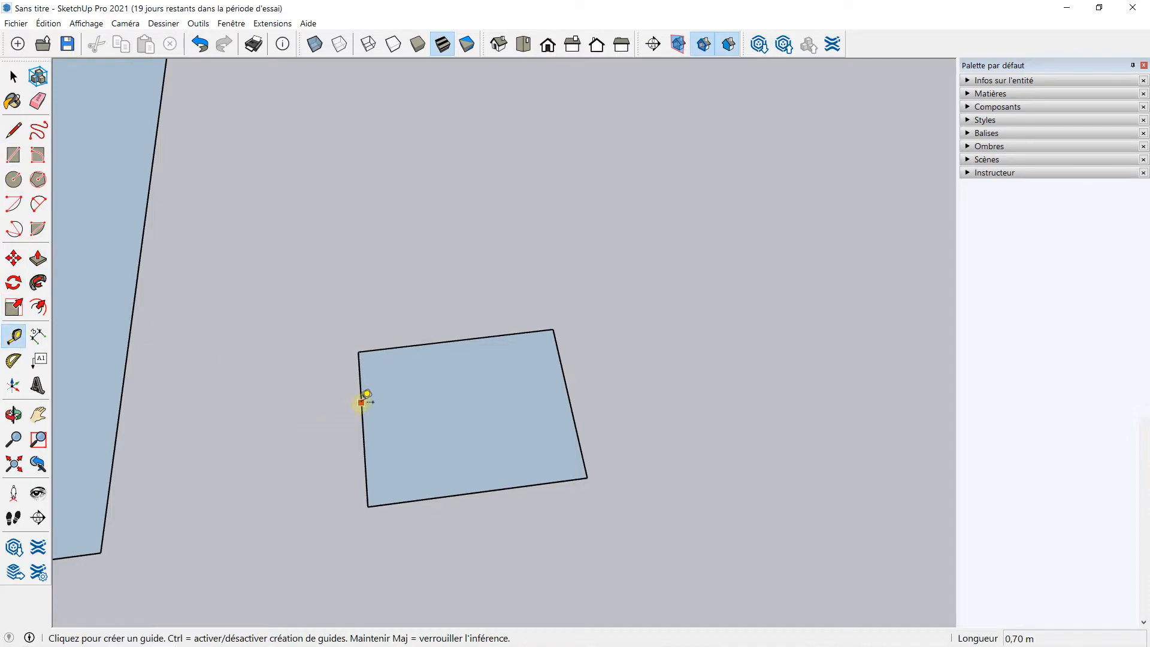
left_click(361, 403)
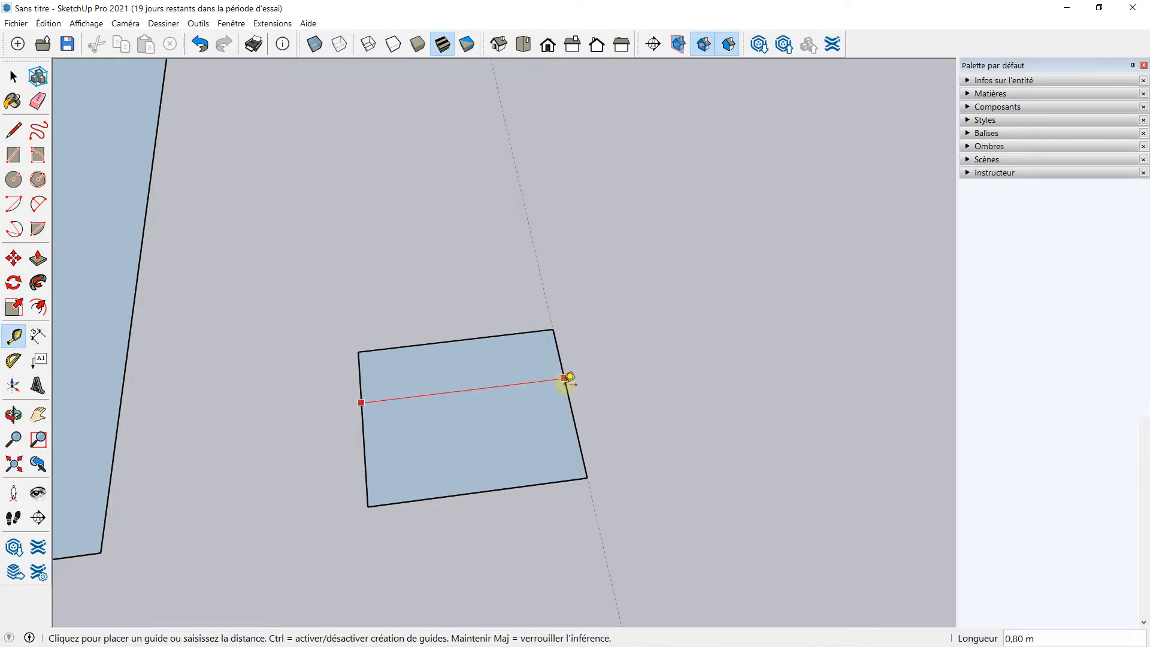
key("Escape")
- Paint the large rectangle with the "Allée en pavés de pierre" material from the landscaping and fencing collection
middle_click_drag(421, 376, 473, 277)
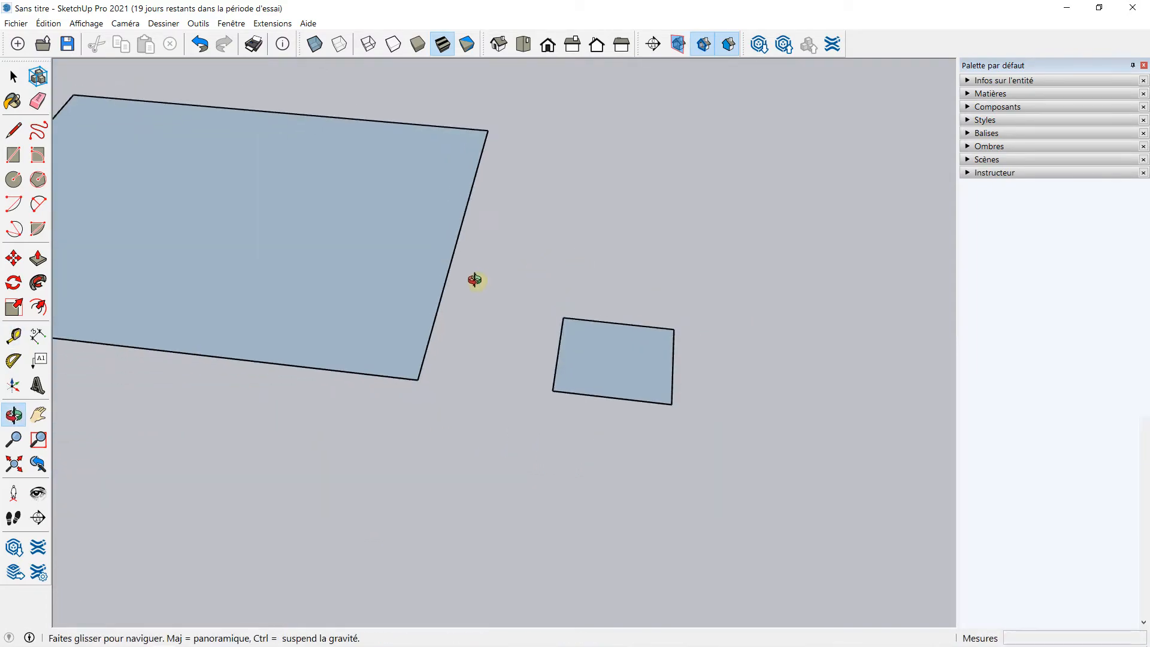
left_click(970, 94)
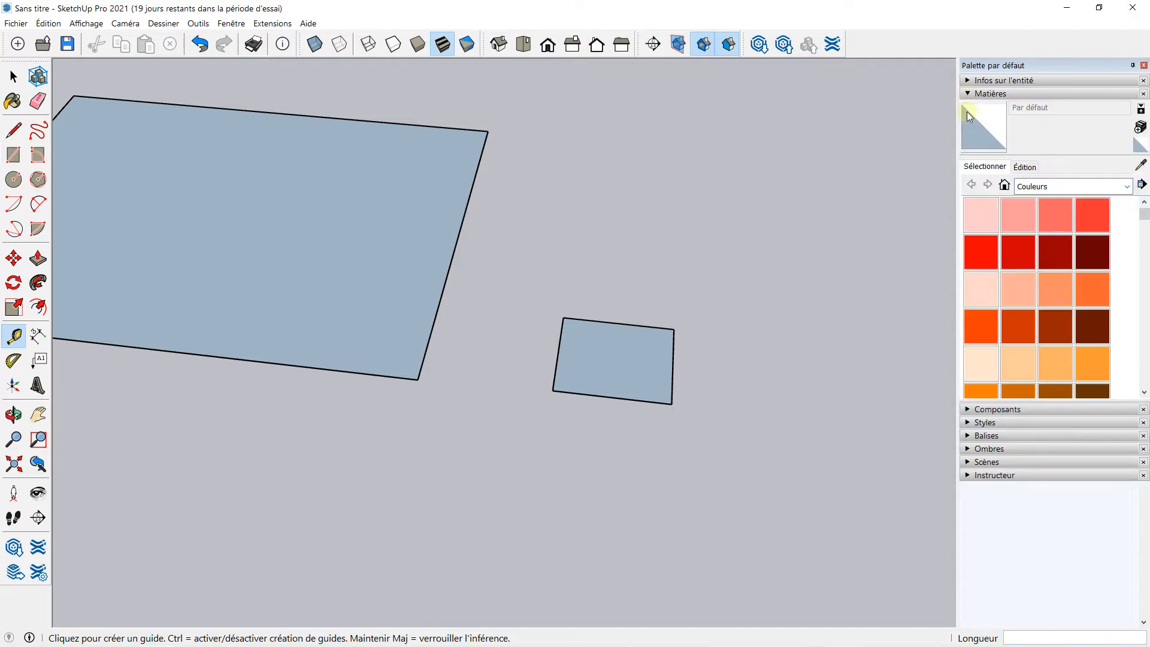
left_click(1040, 188)
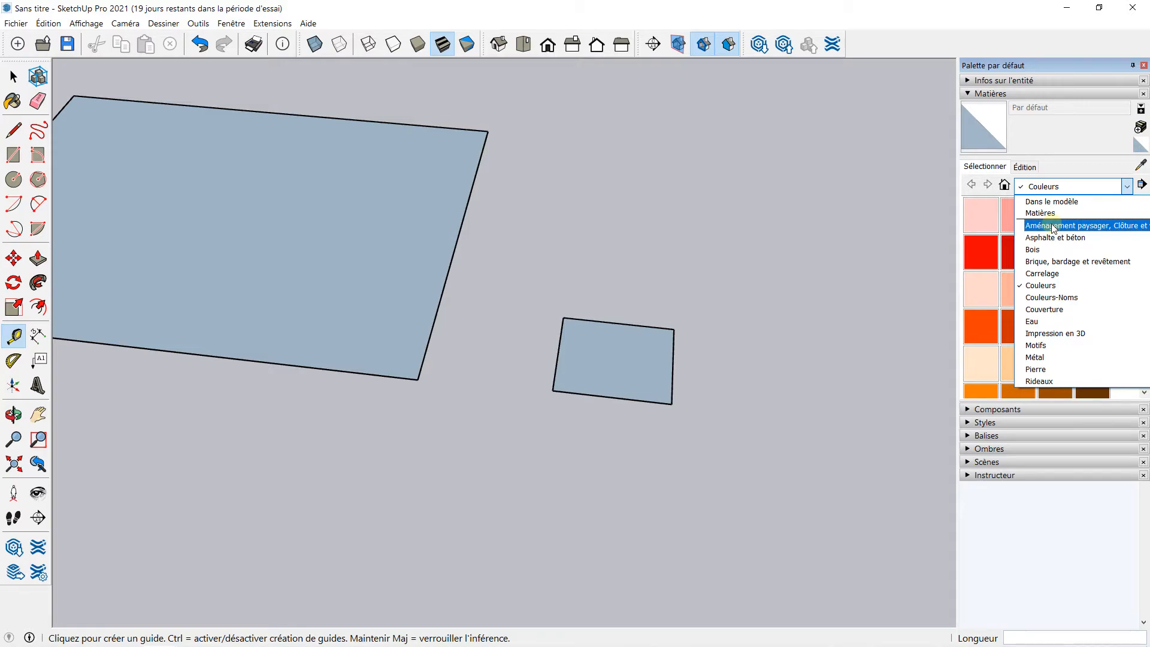
left_click(1054, 227)
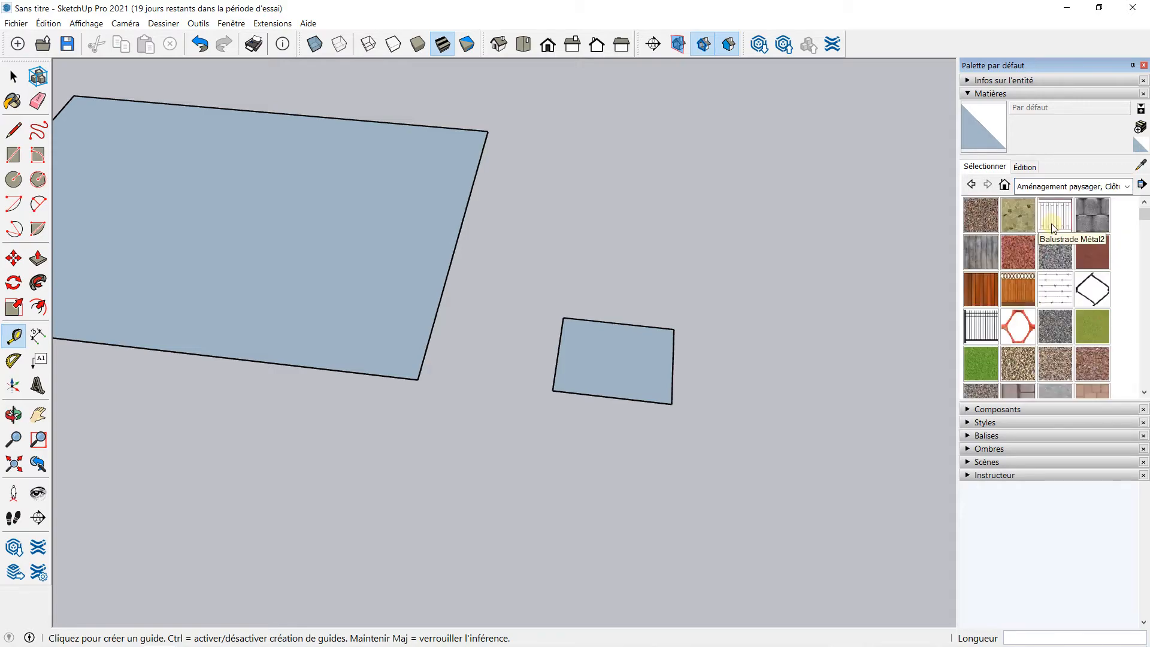
left_click(1016, 217)
mouse_move(505, 226)
middle_mouse_down()
mouse_move(585, 277)
mouse_move(470, 232)
middle_mouse_up()
left_click(383, 319)
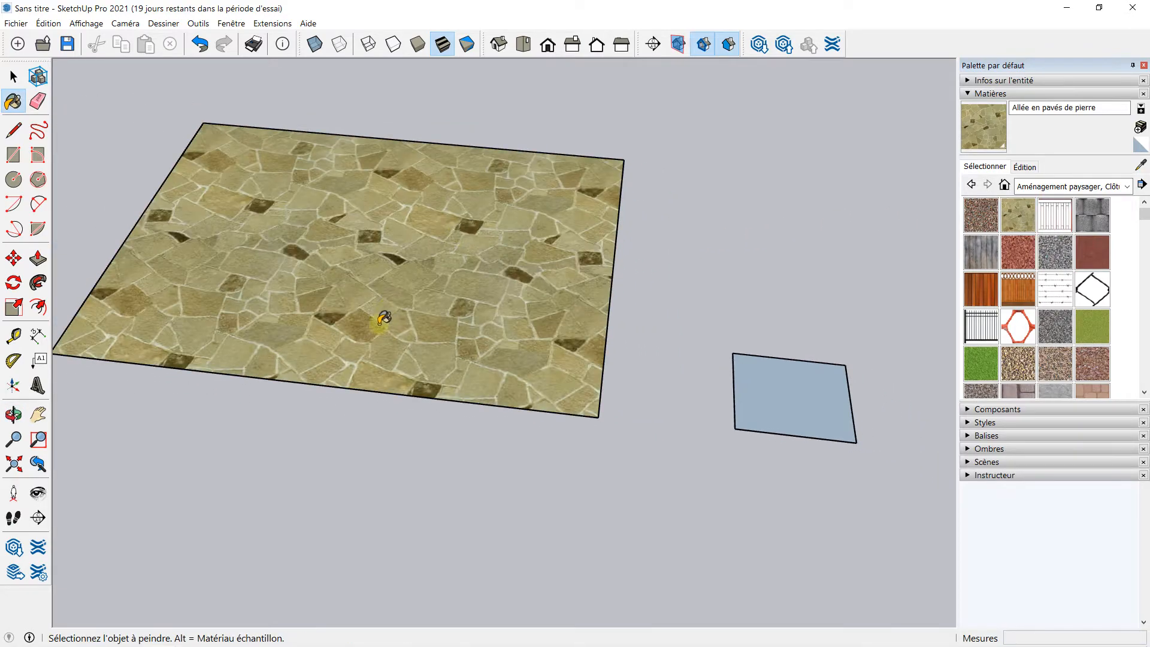
- Paint the small rectangle with the same "Allée en pavés de pierre" material
mouse_move(257, 276)
middle_mouse_down()
mouse_move(308, 305)
mouse_move(362, 246)
mouse_move(367, 254)
middle_mouse_up()
scroll(372, 251, "up", 3)
scroll(374, 248, "down", 2)
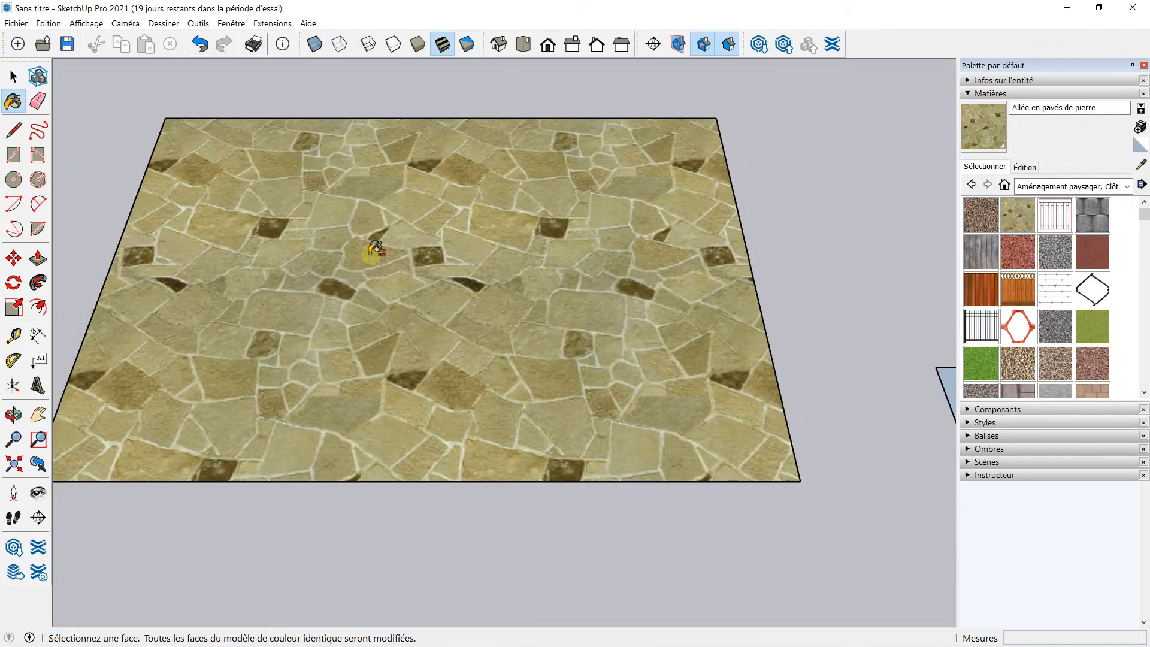
scroll(375, 249, "down", 2)
mouse_move(477, 288)
middle_mouse_down()
mouse_move(405, 226)
mouse_move(480, 198)
mouse_move(589, 317)
mouse_move(403, 321)
mouse_move(411, 278)
mouse_move(440, 259)
mouse_move(432, 236)
mouse_move(506, 293)
middle_mouse_up()
scroll(451, 251, "up", 2)
scroll(449, 257, "down", 3)
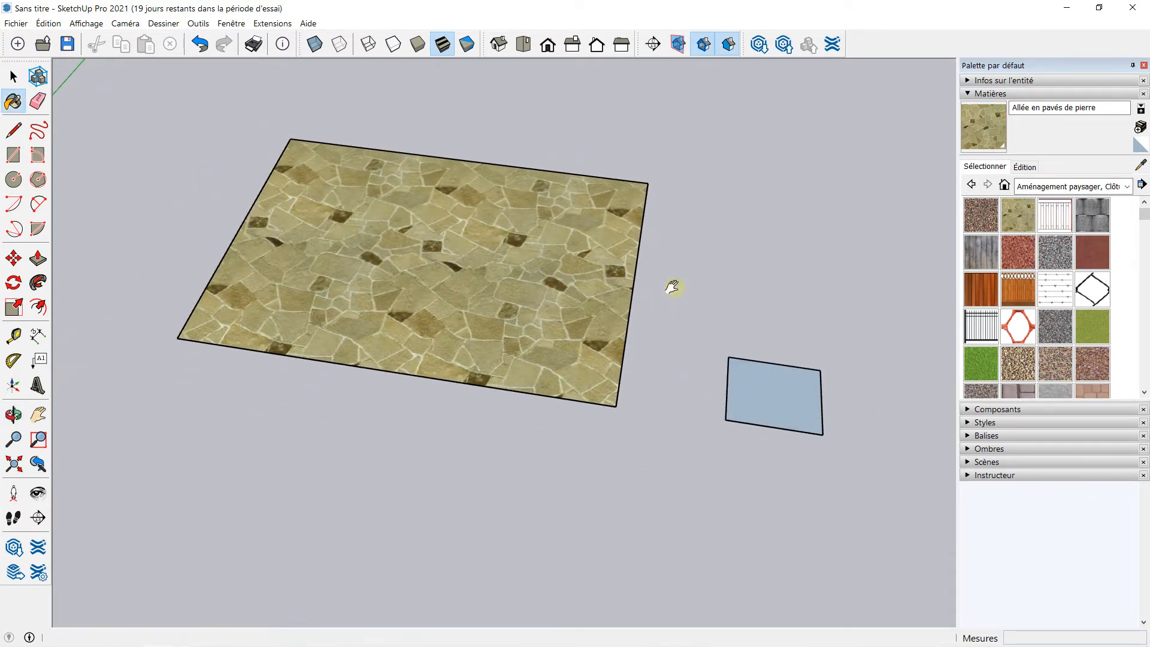
middle_click_drag(672, 288, 428, 223, "shift")
scroll(467, 264, "up", 2)
left_click(457, 331)
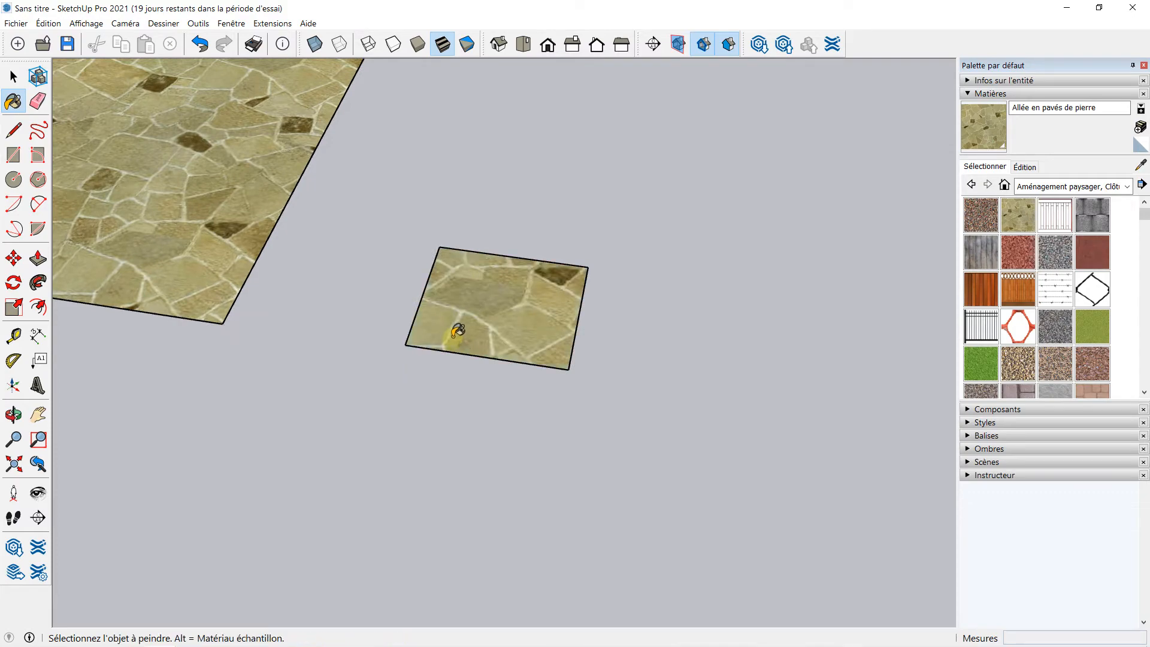
- Leave the Paint tool, open the "Allée en pavés de pierre" material for editing and shift its colour slightly
scroll(501, 287, "up", 2)
middle_click_drag(483, 264, 523, 308)
scroll(523, 305, "up", 2)
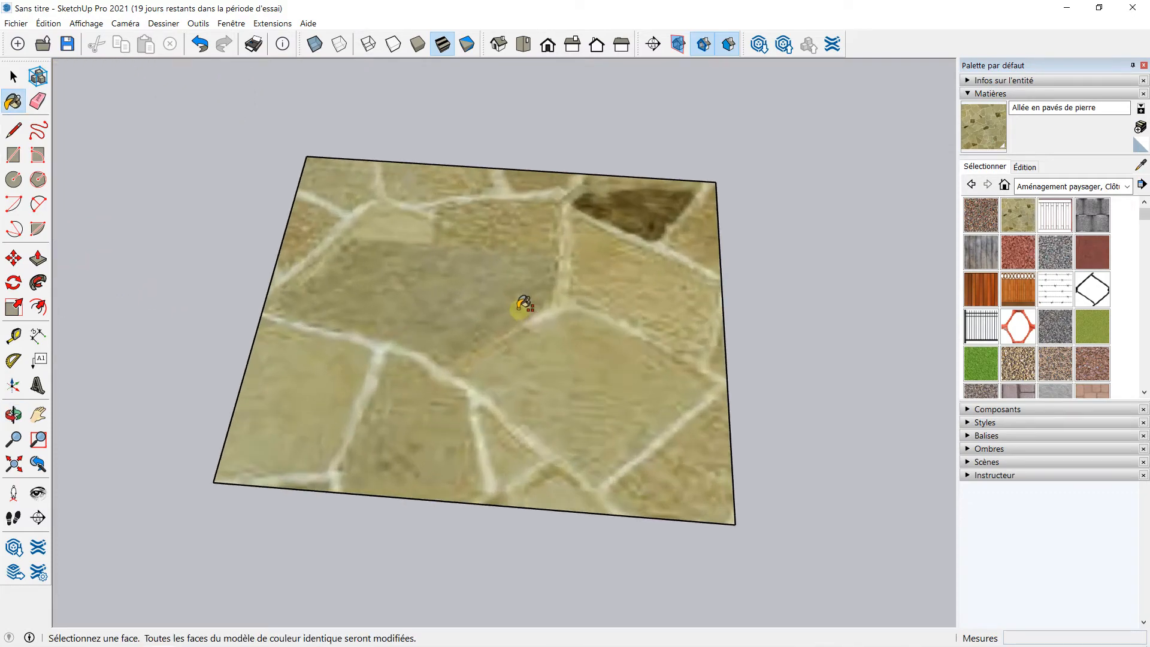
scroll(523, 304, "down", 2)
key("space")
left_click(161, 84)
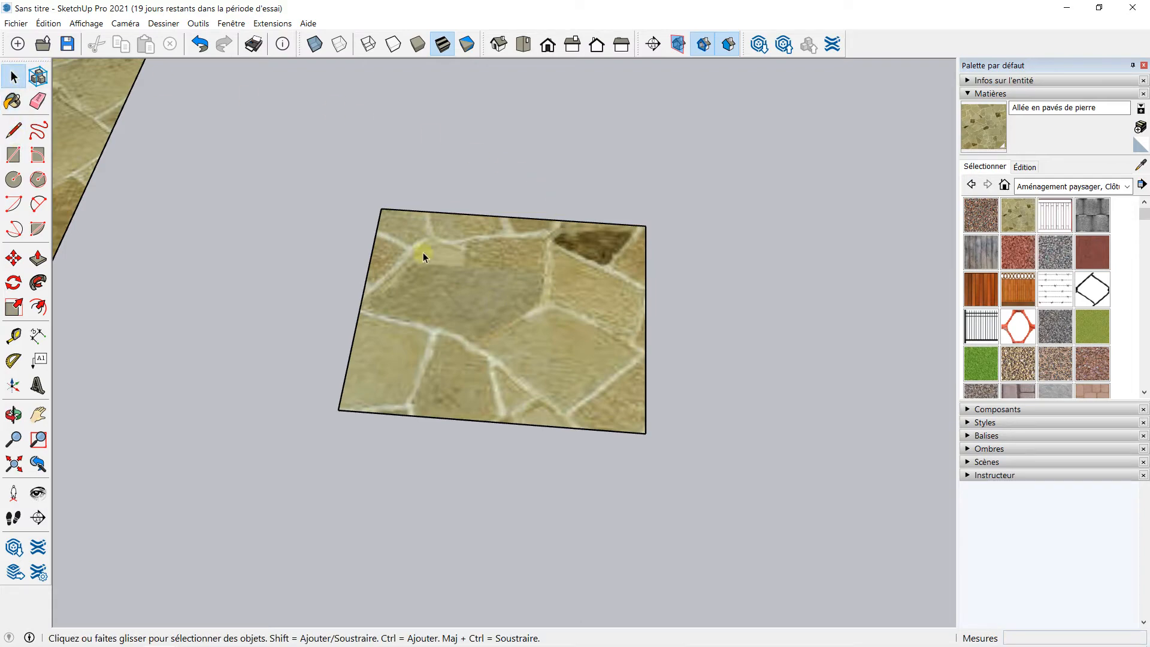
left_click(1023, 168)
left_click(1020, 169)
scroll(572, 287, "up", 4)
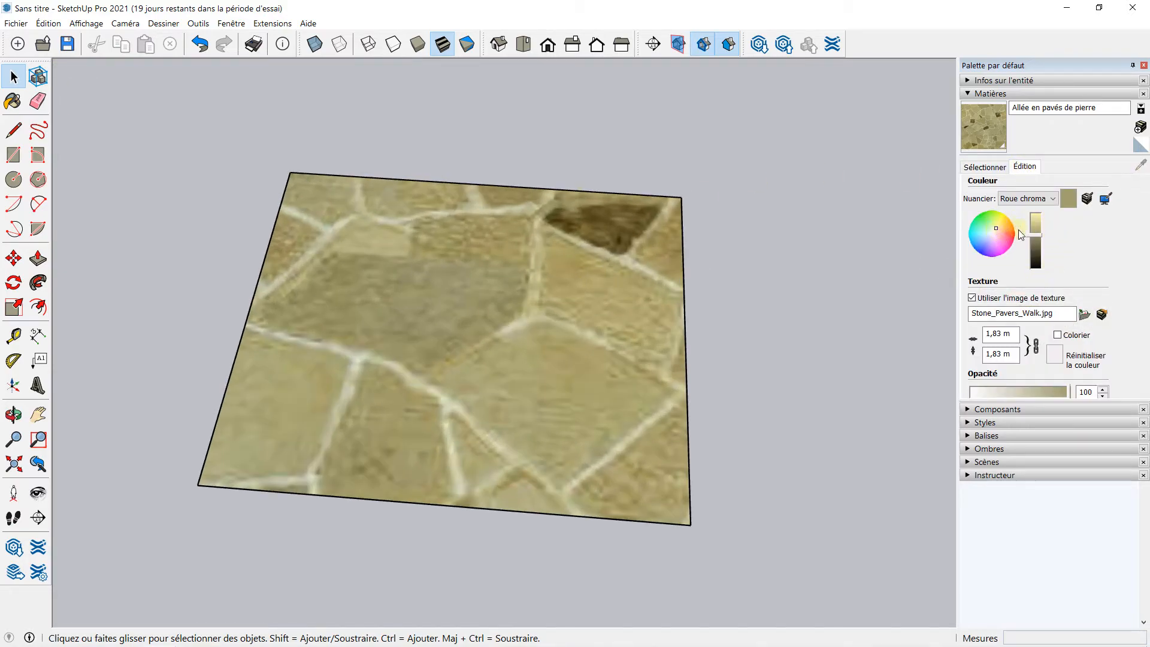
mouse_move(1000, 227)
left_mouse_down()
mouse_move(991, 248)
mouse_move(980, 223)
mouse_move(1031, 238)
left_mouse_up()
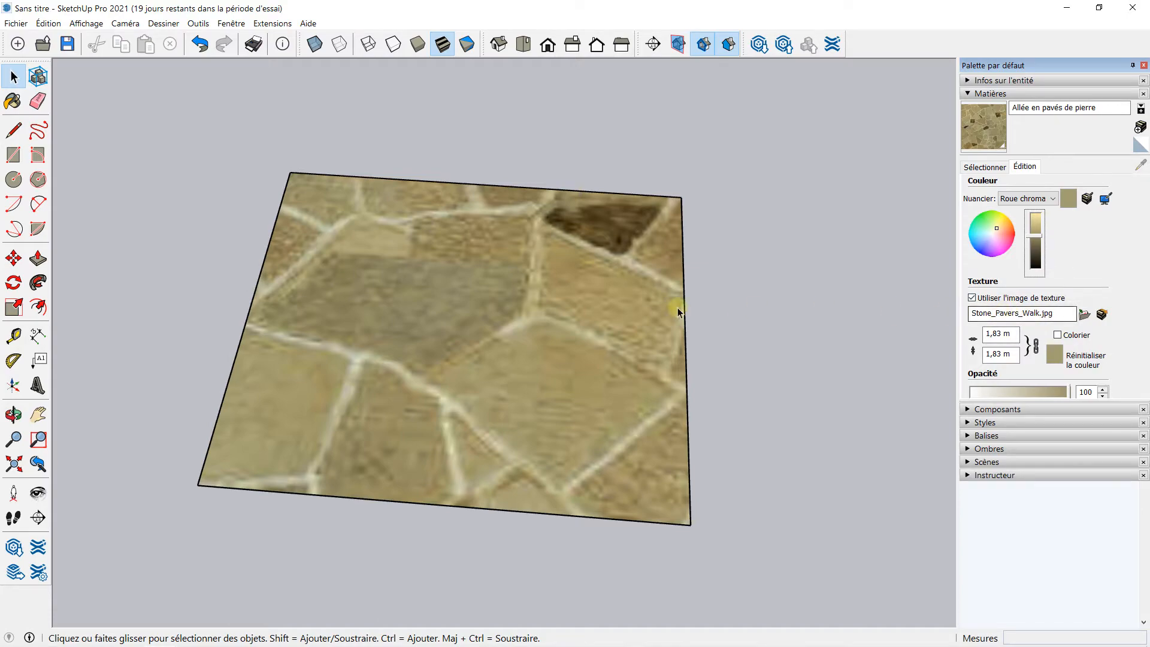
- Set the stone paving material's texture width to 40 cm
scroll(523, 290, "up", 1)
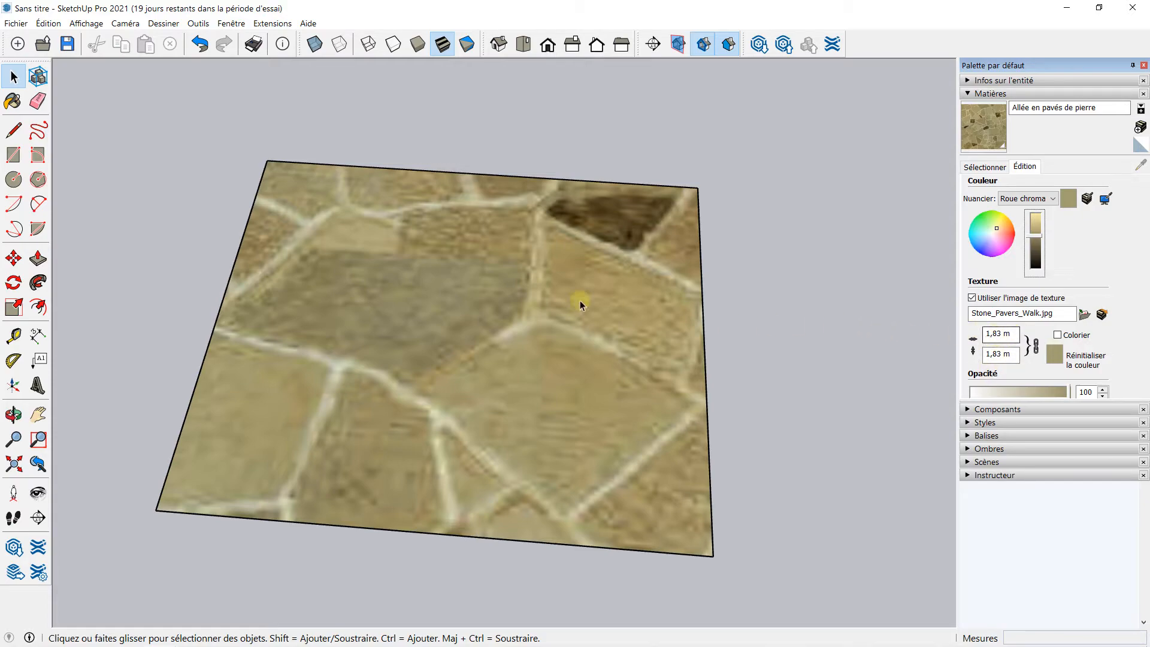
left_click(1002, 333)
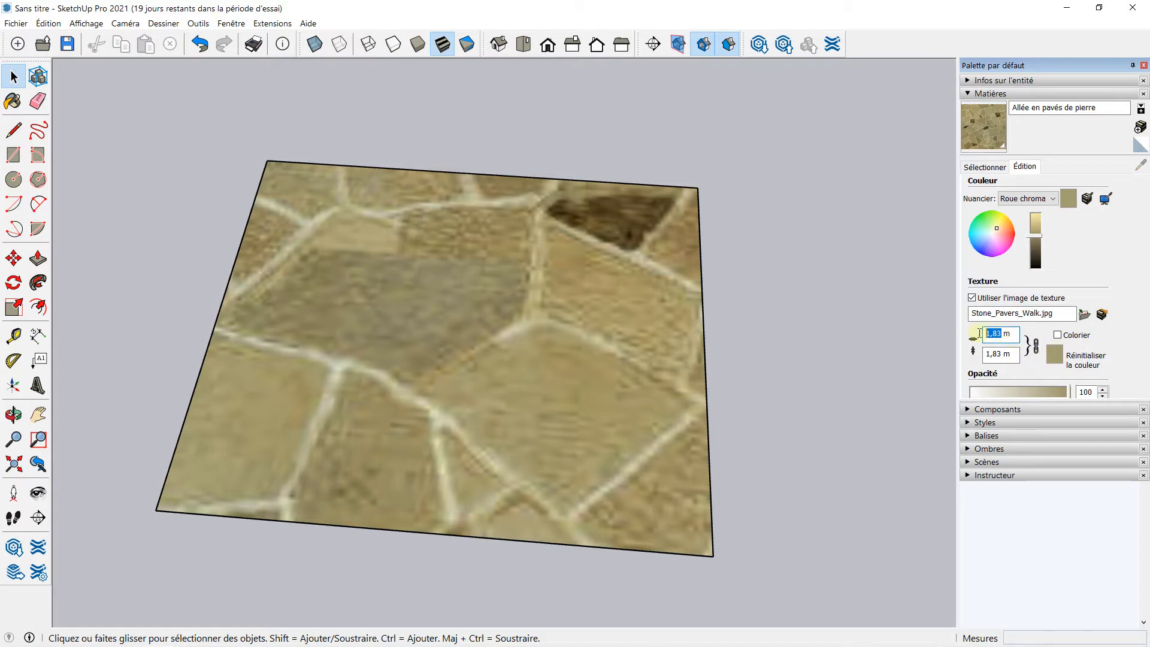
type("4")
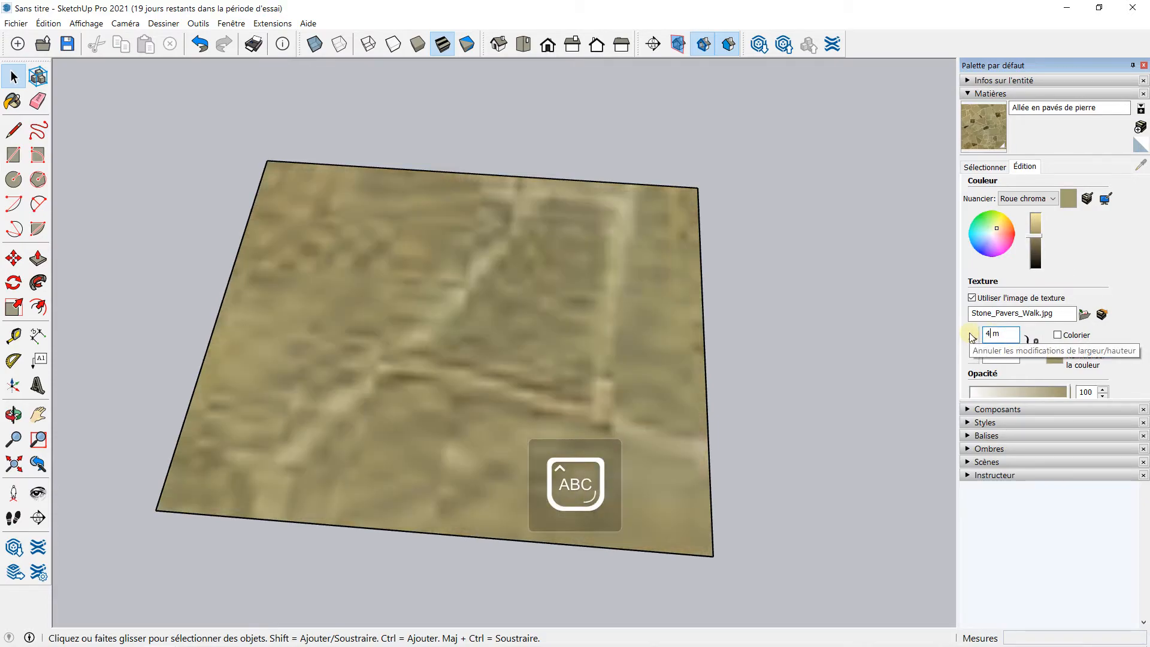
type("0")
key("Caps_Lock")
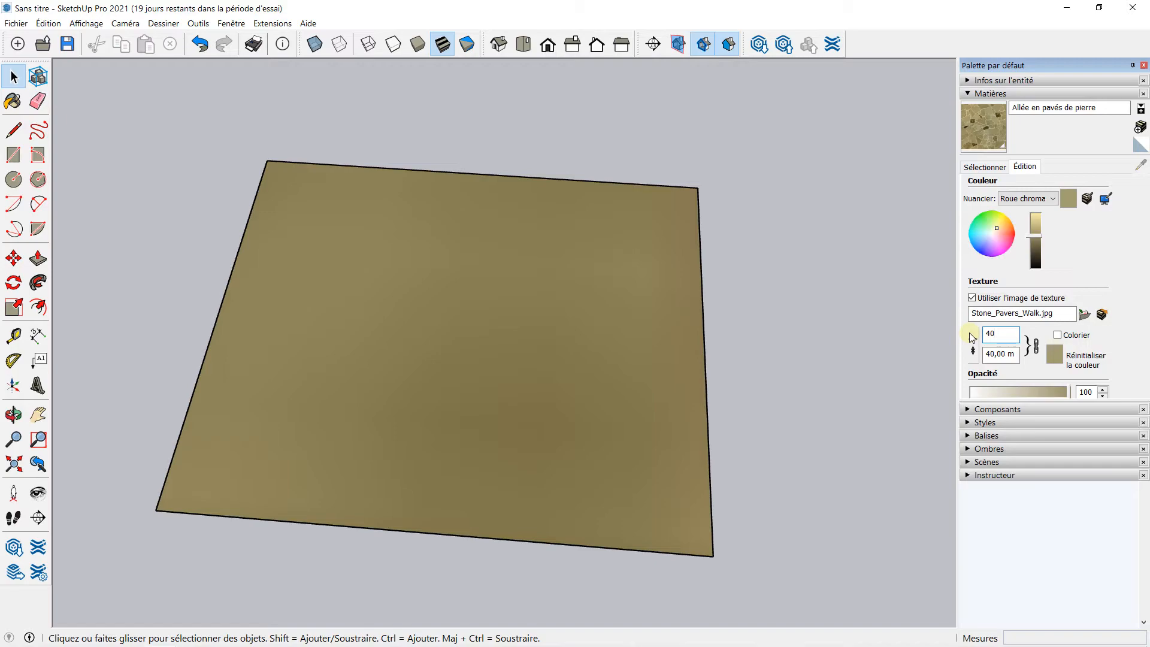
type("m")
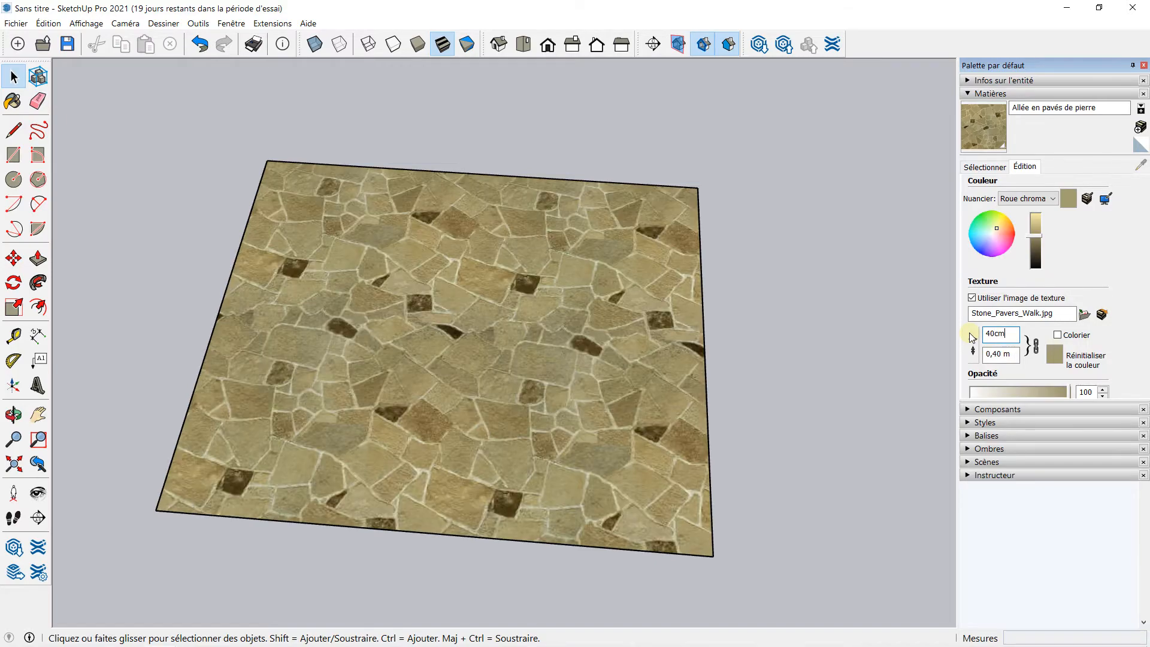
scroll(516, 322, "up", 2)
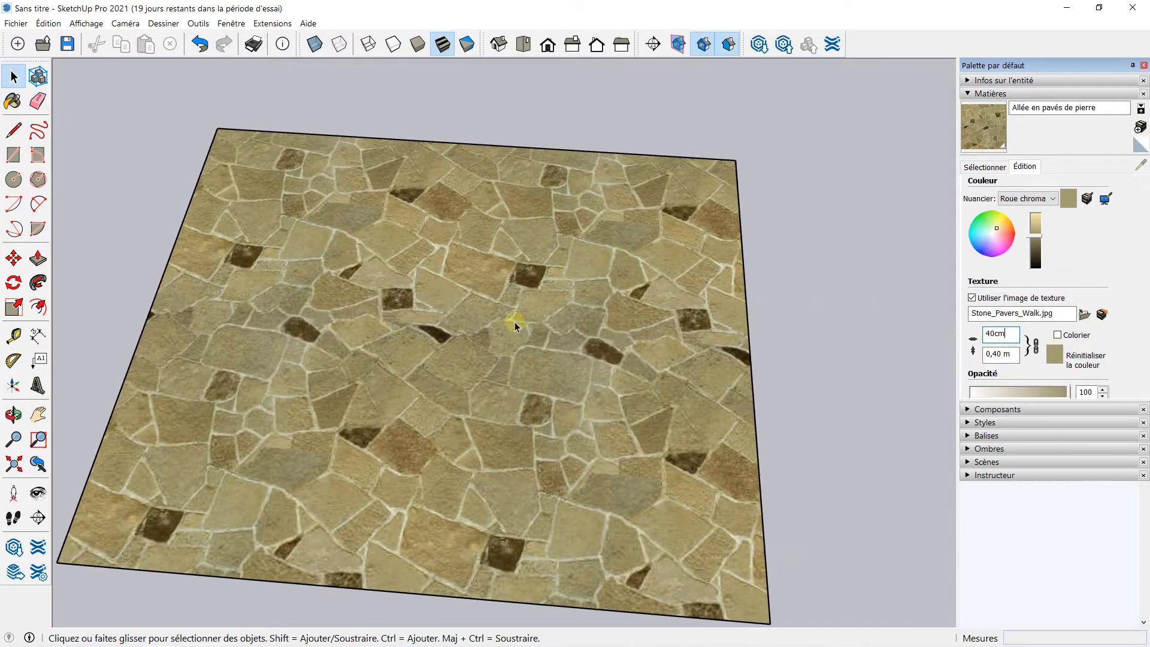
scroll(515, 322, "down", 2)
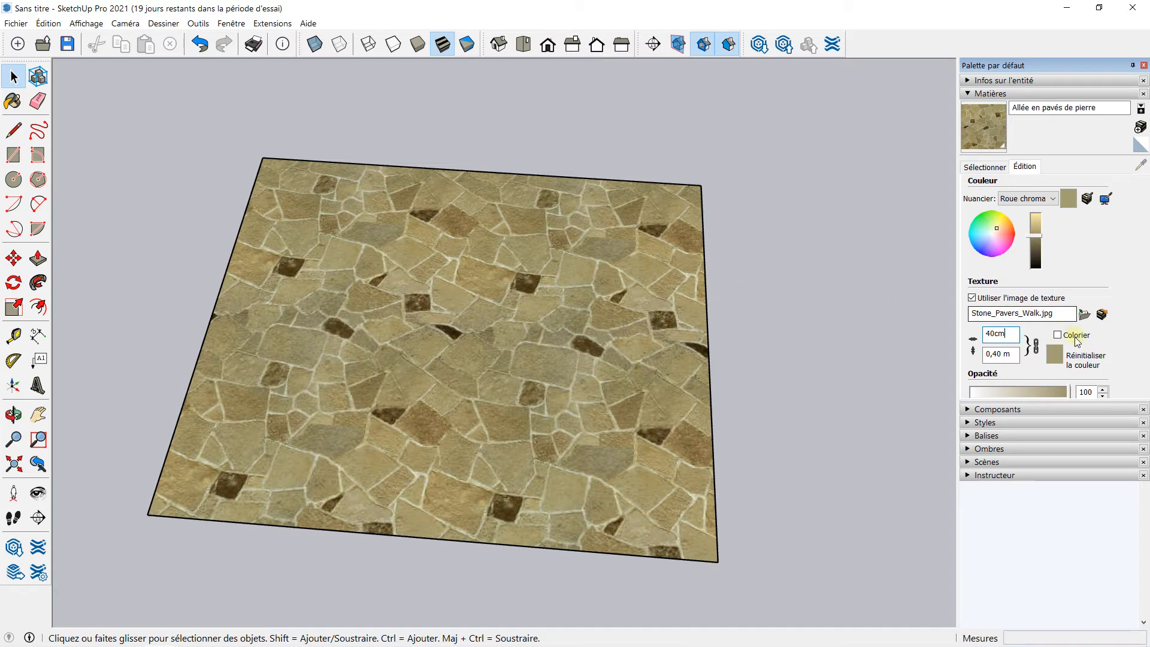
- Set the stone paving material's texture width to 10 cm with the proportions still linked
left_click_drag(1012, 334, 974, 336)
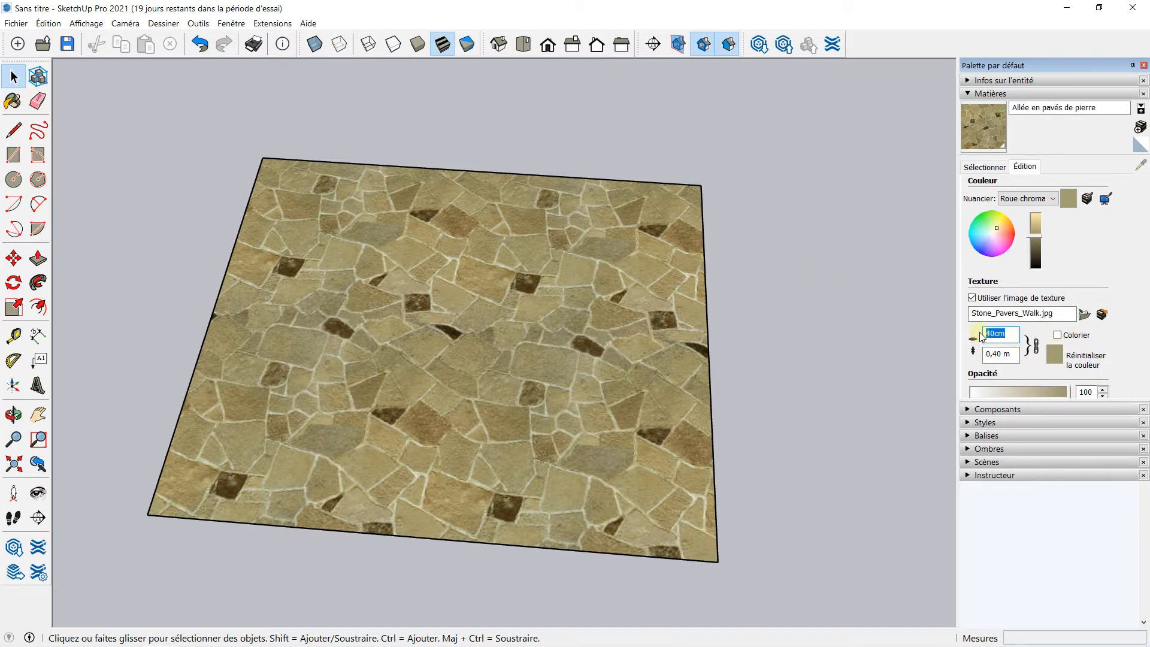
type("10")
key("Caps_Lock")
type("cm")
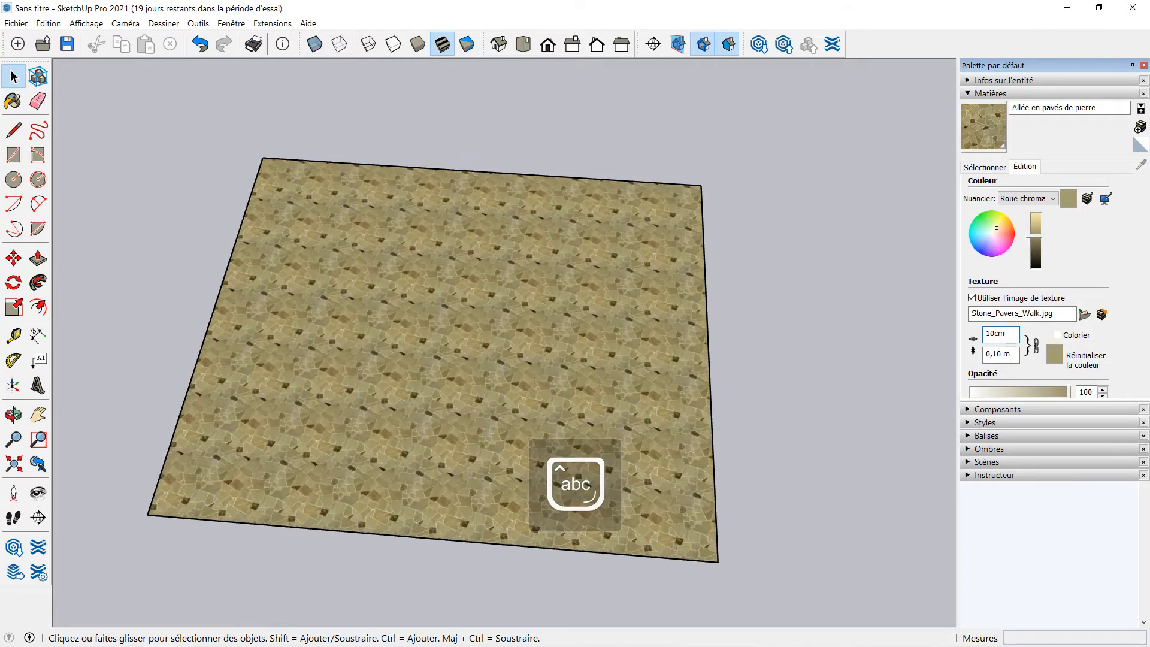
scroll(513, 338, "up", 3)
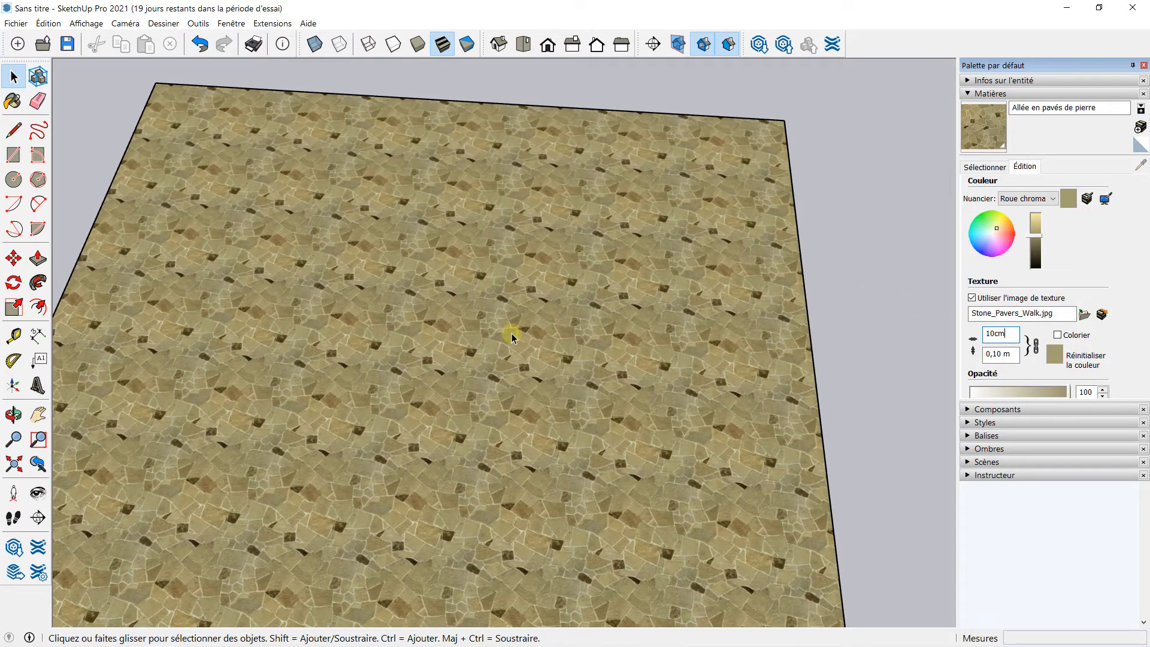
scroll(511, 333, "down", 3)
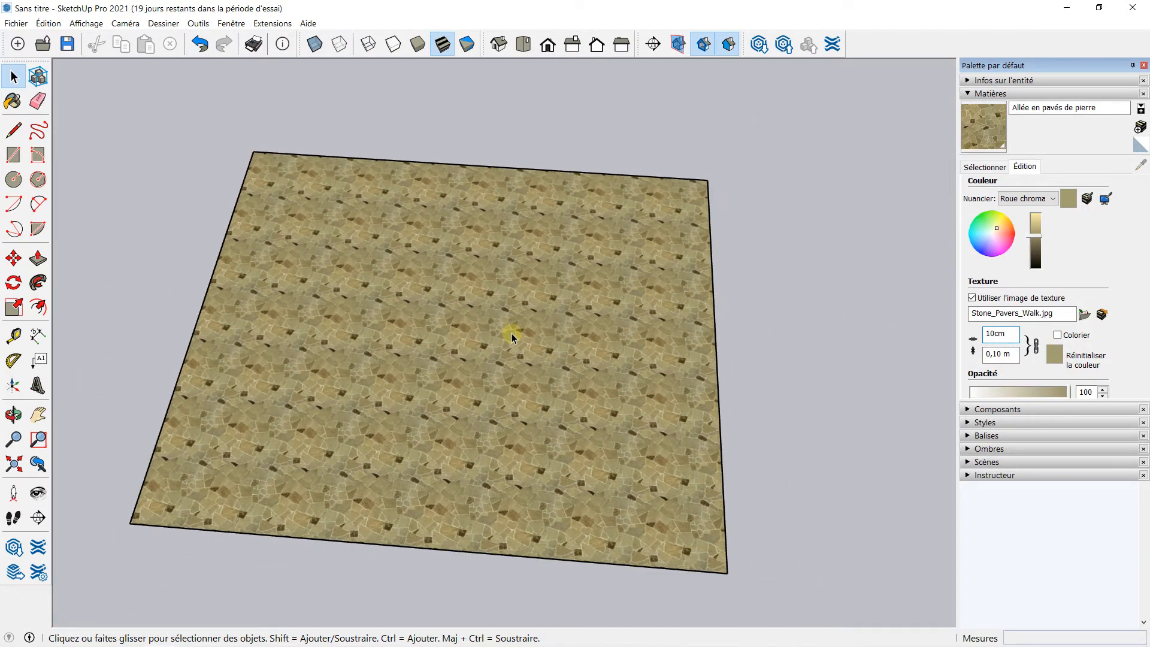
- Unlink the texture's width and height, and set the stone paving texture width to 40 cm
left_click(1037, 347)
left_click_drag(1011, 332, 978, 331)
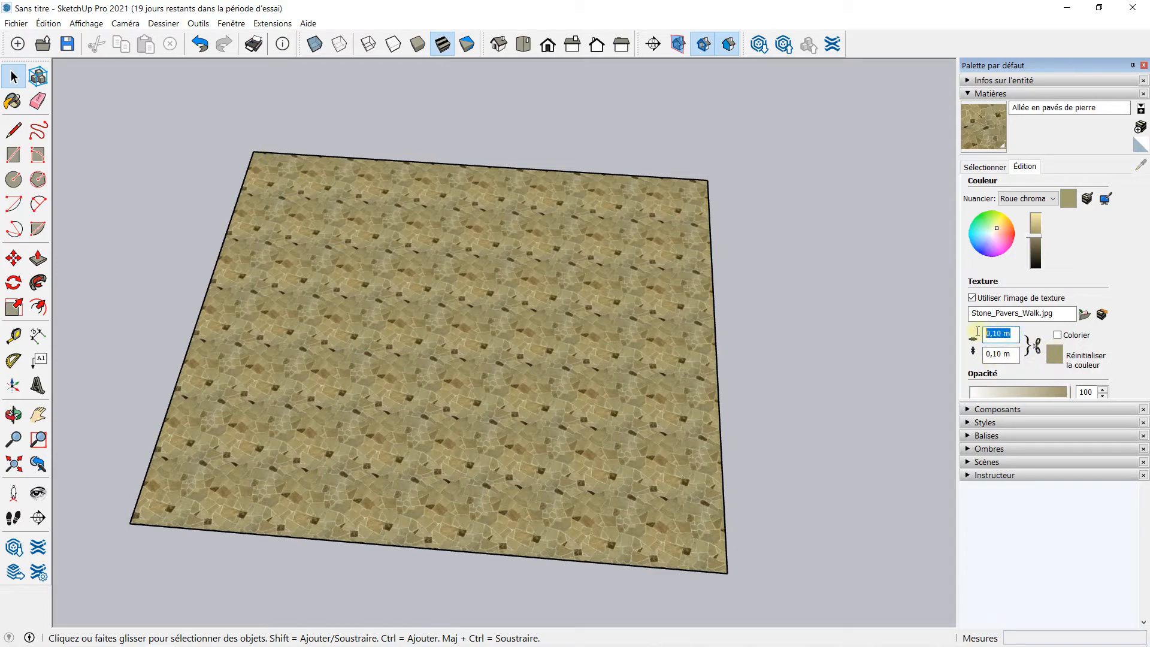
key("Caps_Lock")
type("40")
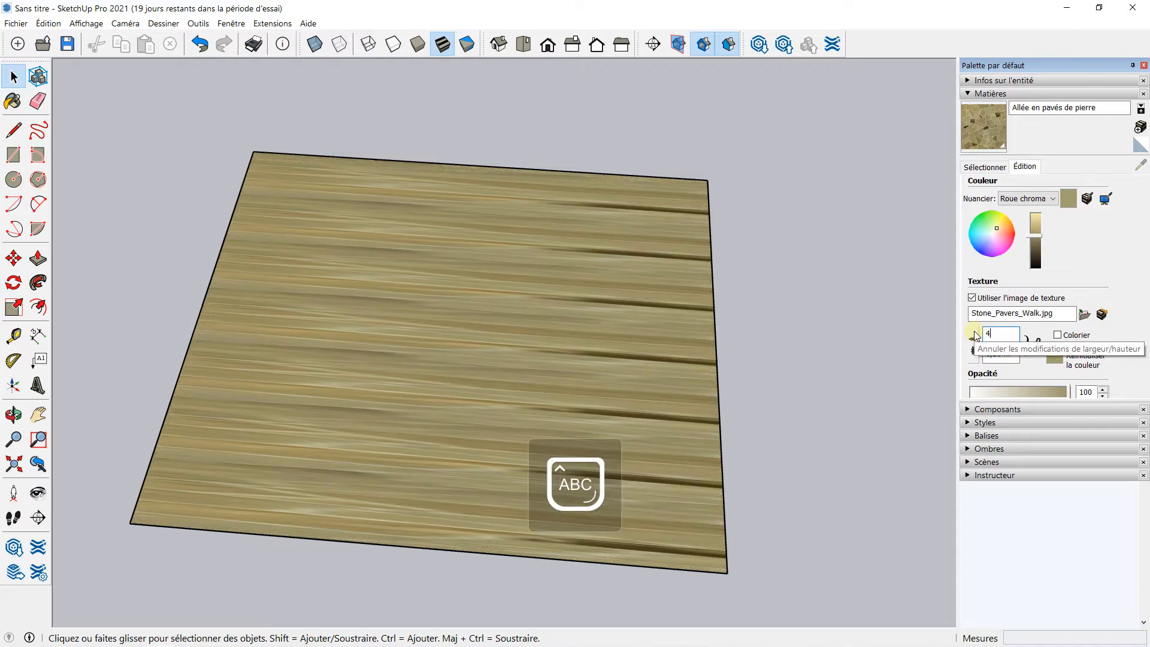
key("Caps_Lock")
type("c")
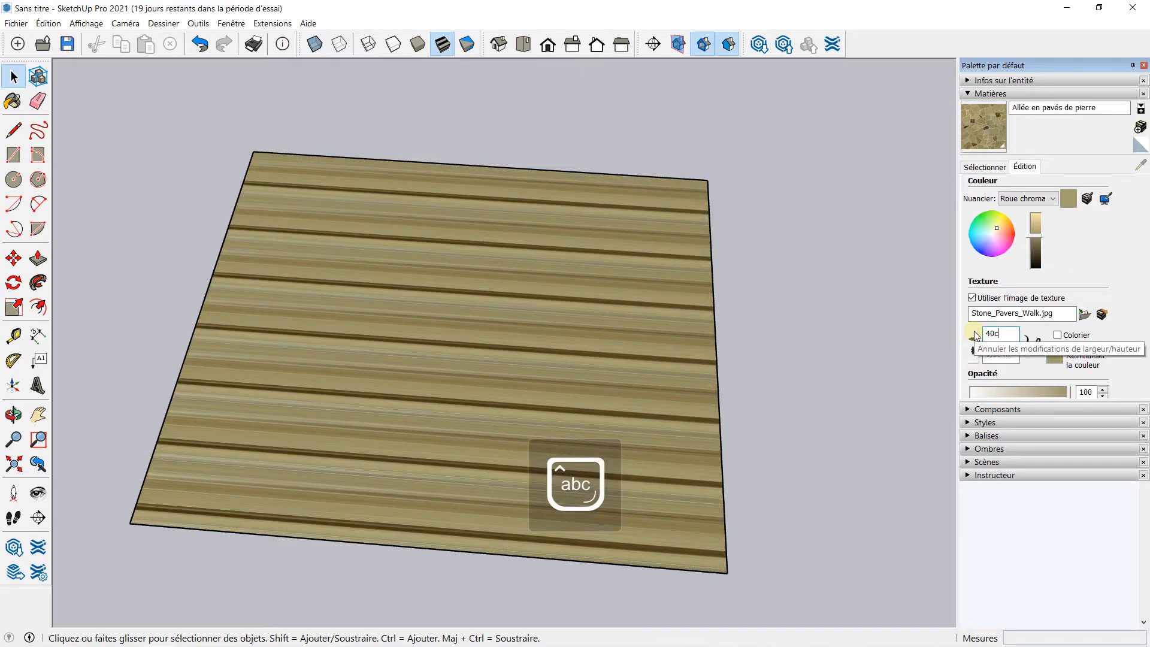
type("m")
key("Return")
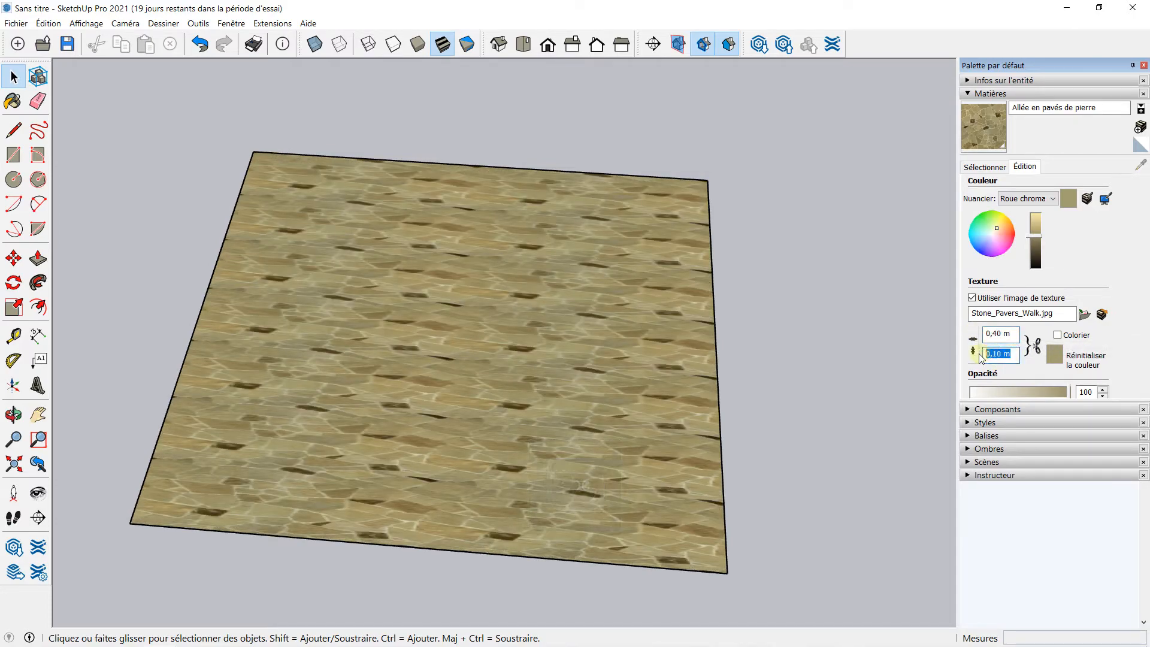
- Set the stone paving material's texture height to 20 cm
key("Caps_Lock")
type("20")
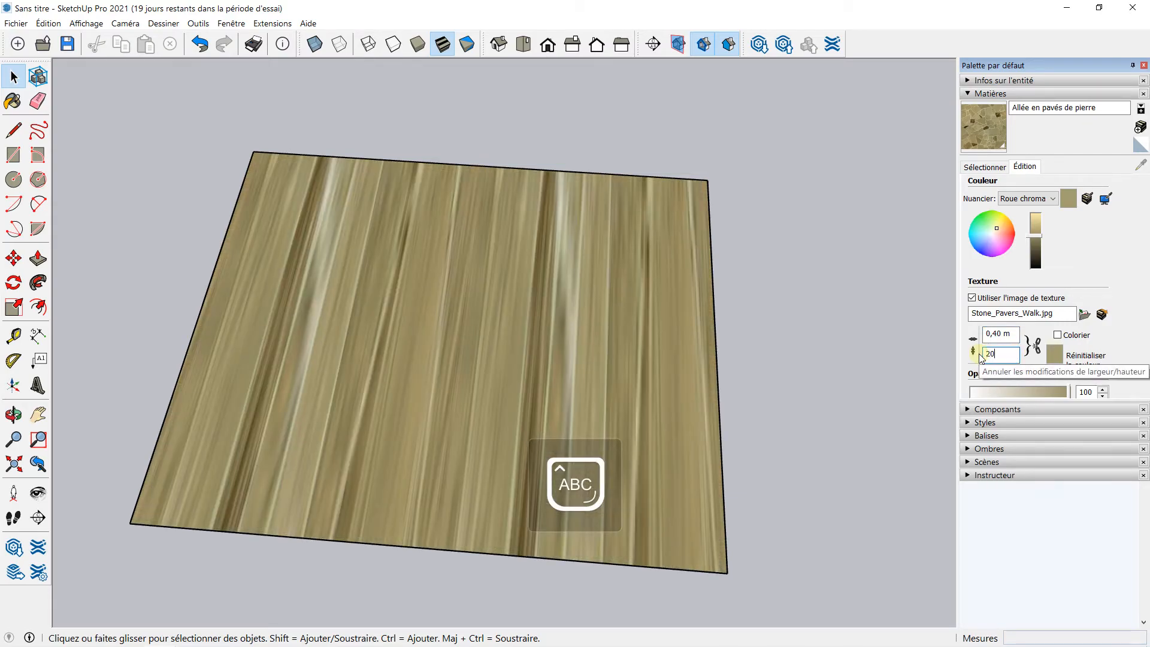
type("cm")
key("Return")
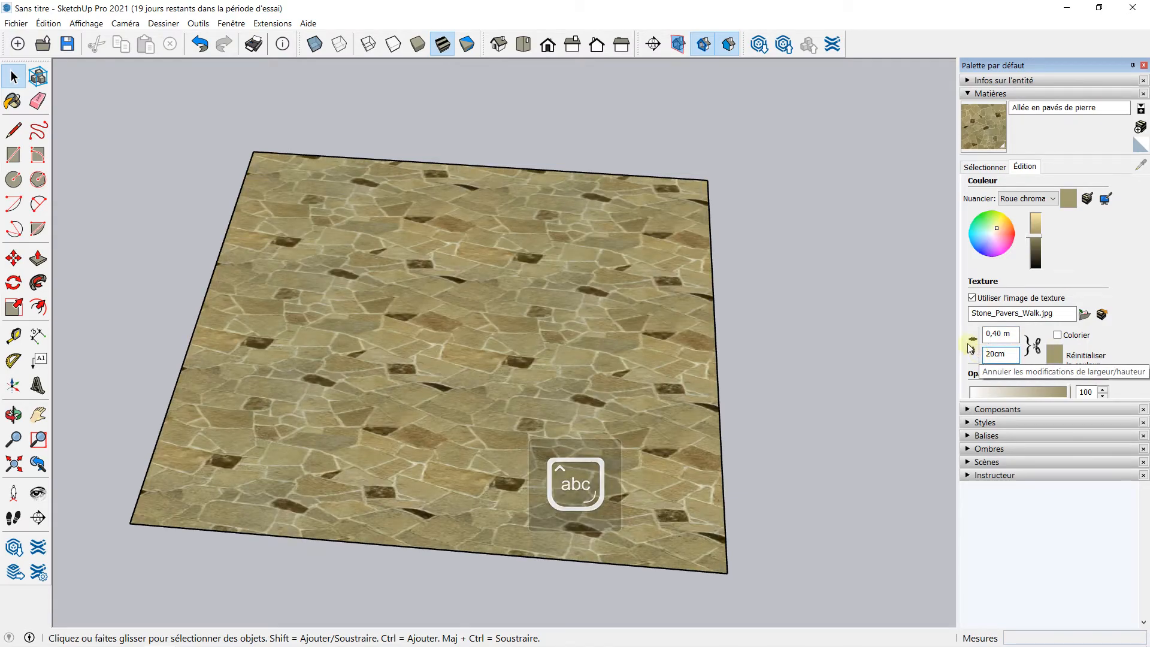
- Examine how the stretched stone paving texture looks on the large and small rectangles
scroll(537, 340, "down", 2)
middle_click_drag(538, 340, 457, 356)
scroll(542, 269, "down", 3)
scroll(283, 270, "up", 4)
middle_click_drag(274, 257, 359, 299)
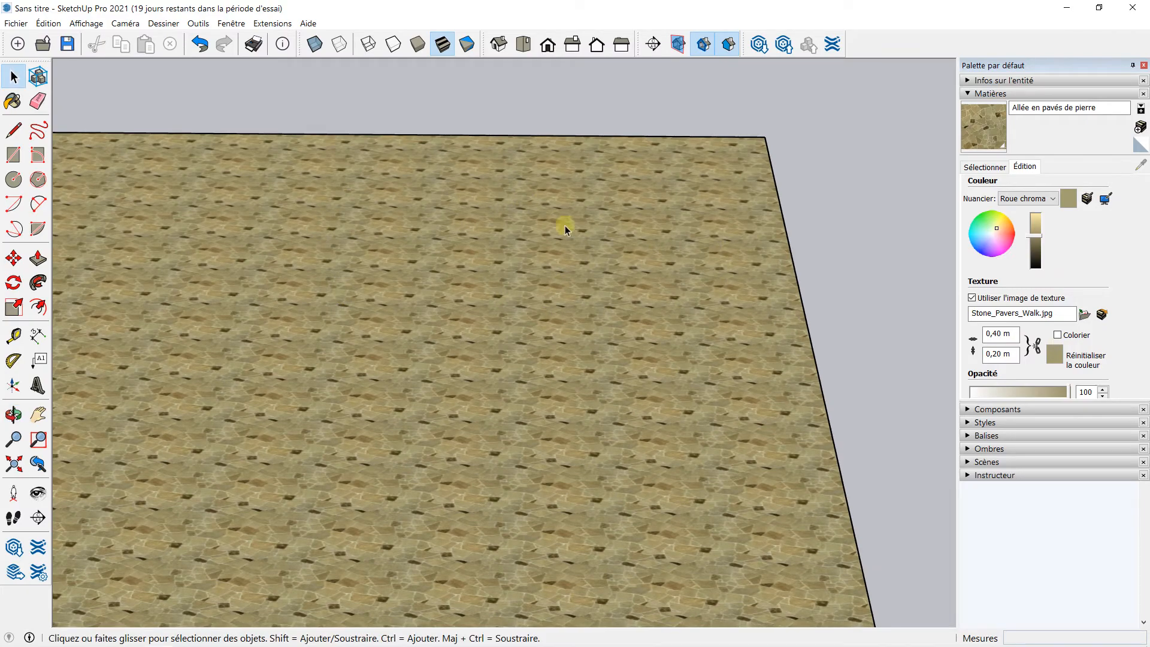
scroll(565, 229, "down", 3)
middle_click_drag(569, 252, 488, 269)
middle_click_drag(582, 280, 546, 269)
scroll(441, 305, "down", 3)
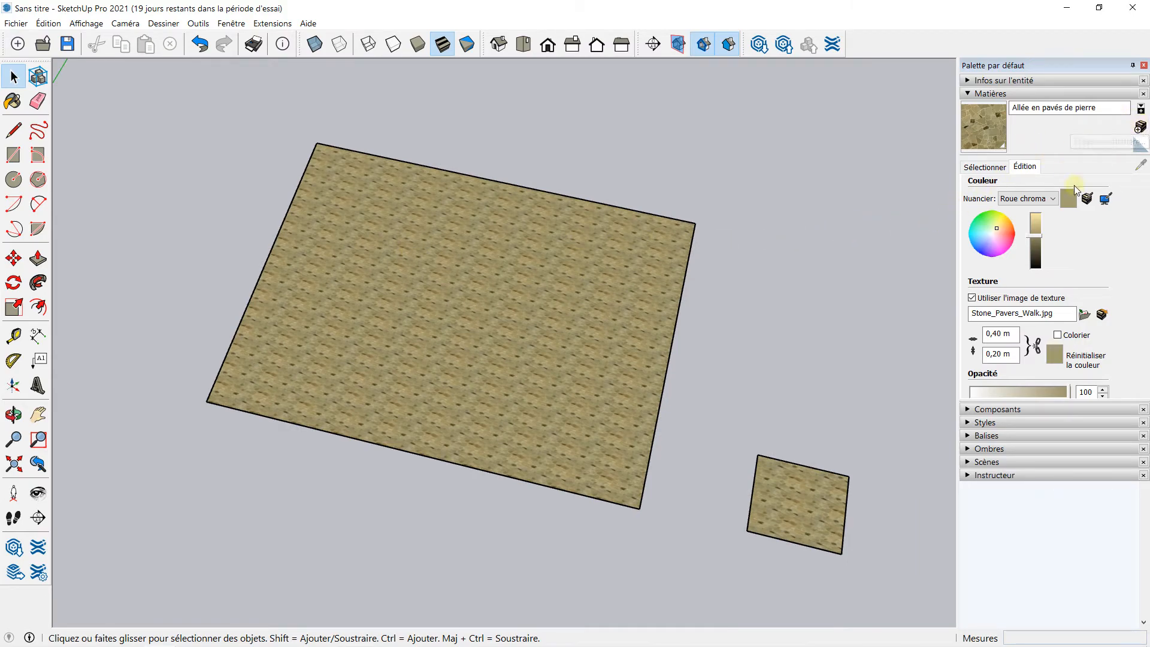
- Draw a long, narrow rectangle on the empty ground beside the paved rectangles as a wall base
middle_click_drag(430, 247, 254, 267)
scroll(309, 270, "up", 3)
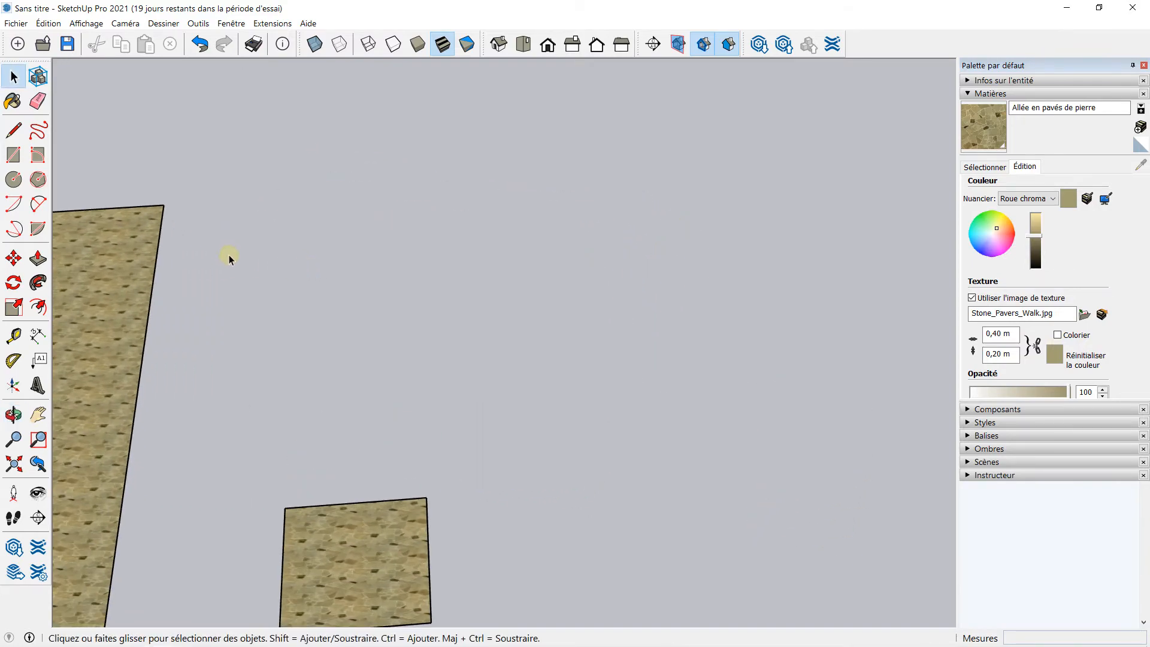
left_click(13, 155)
scroll(238, 294, "up", 2)
left_click(240, 292)
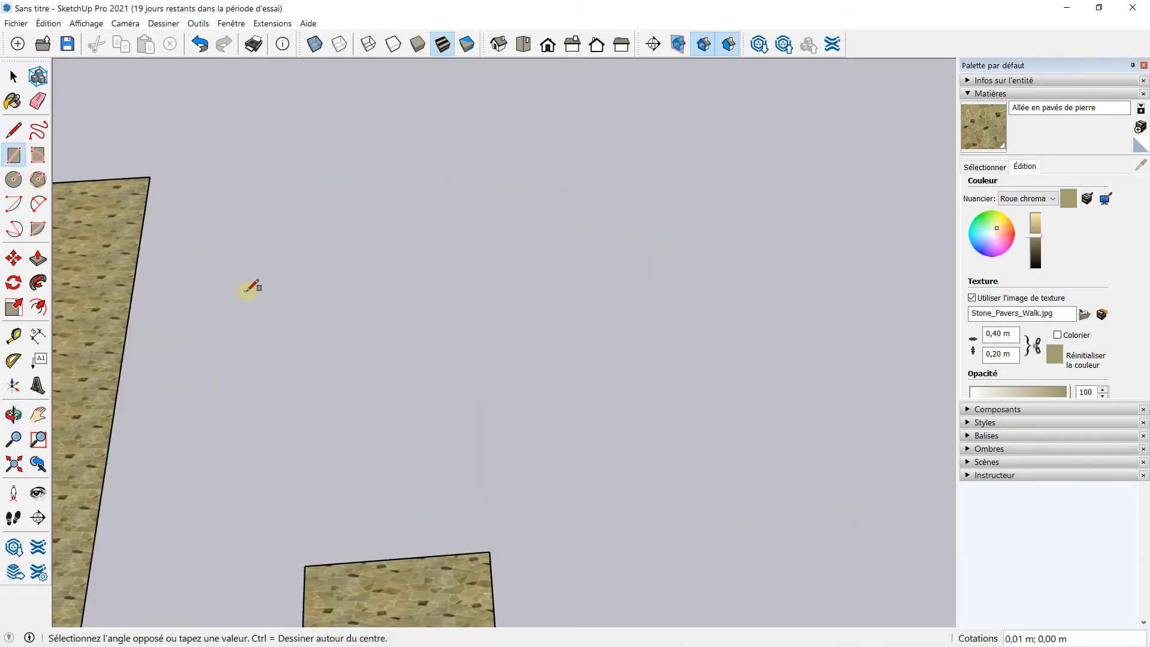
left_click(684, 286)
- Extrude the long, narrow rectangle upward about 1.03 m with Push/Pull to form a wall
left_click(38, 258)
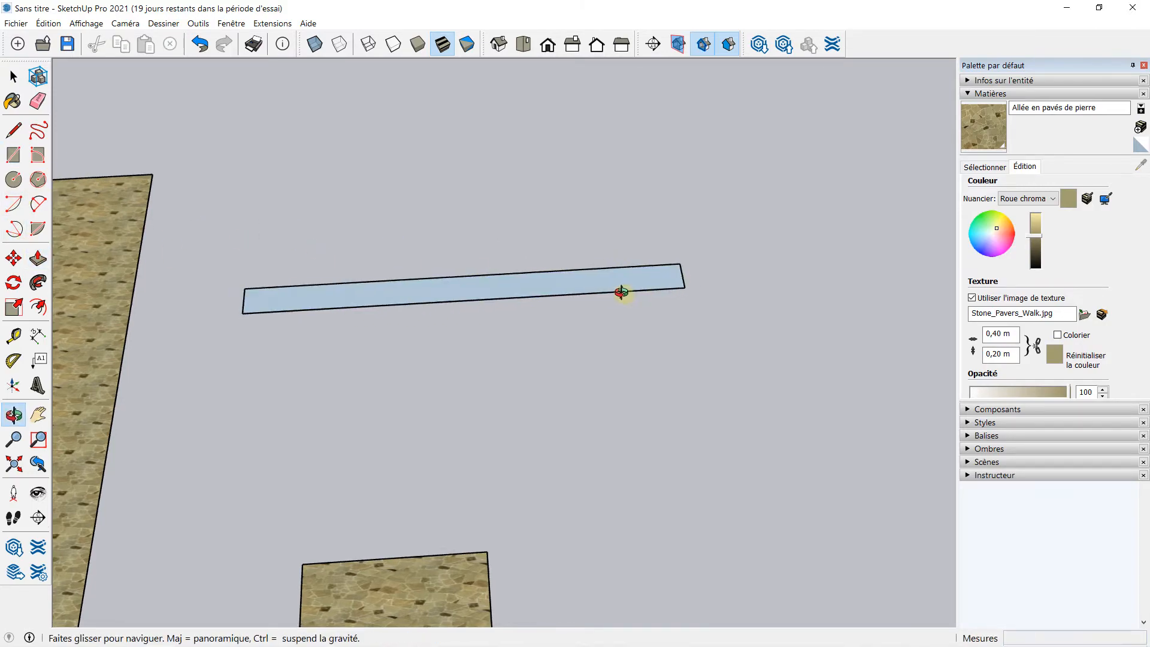
middle_click_drag(619, 290, 398, 234)
left_click(441, 249)
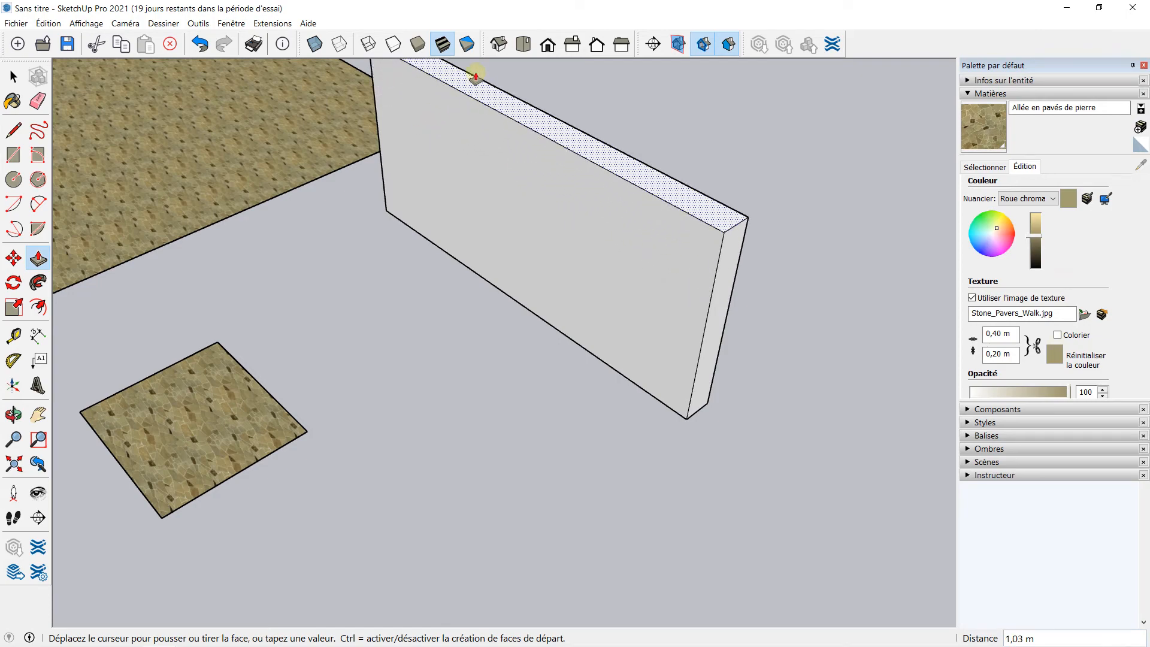
left_click(476, 76)
- Draw a small rectangle of about 0.46 m by 0.11 m on the ground near the end of the wall
middle_click_drag(476, 76, 477, 229)
middle_click_drag(609, 293, 563, 191)
left_click(13, 155)
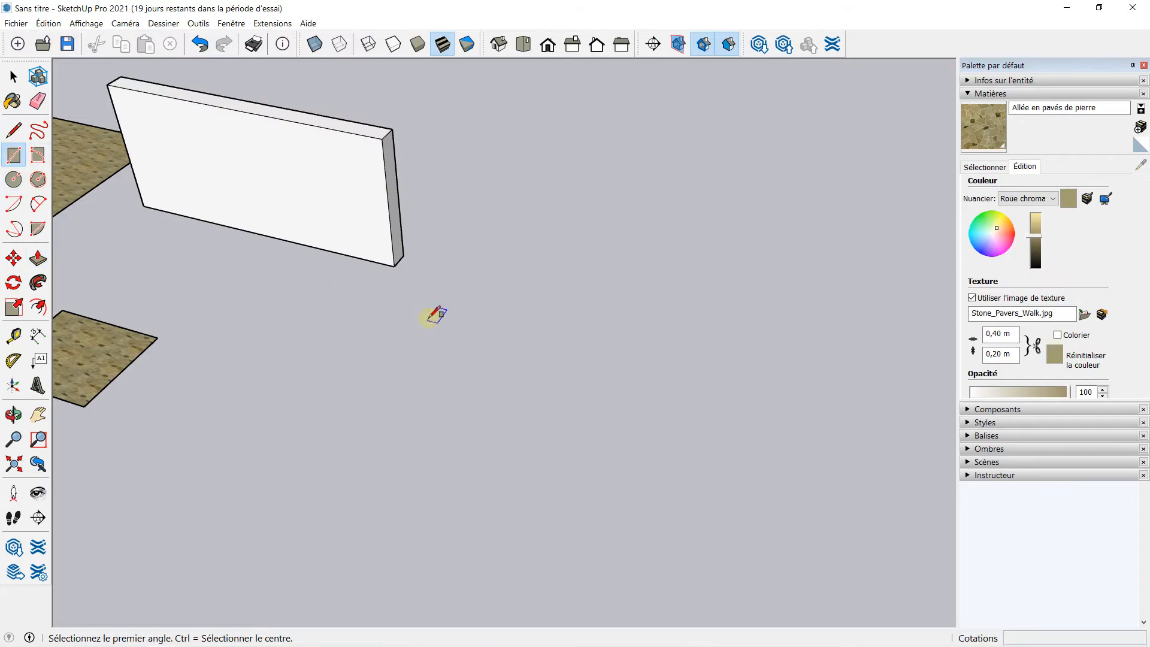
left_click(444, 276)
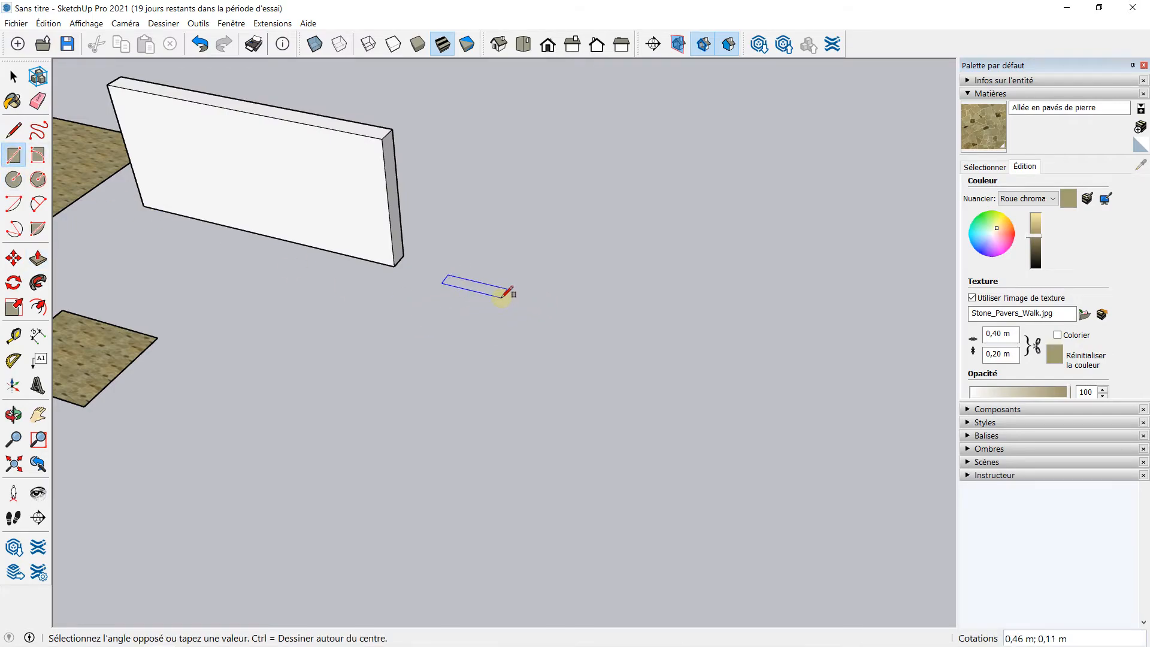
left_click(504, 294)
- Extrude the small narrow rectangle upward about 0.48 m with Push/Pull to form a small wall
scroll(497, 299, "up", 3)
left_click(38, 258)
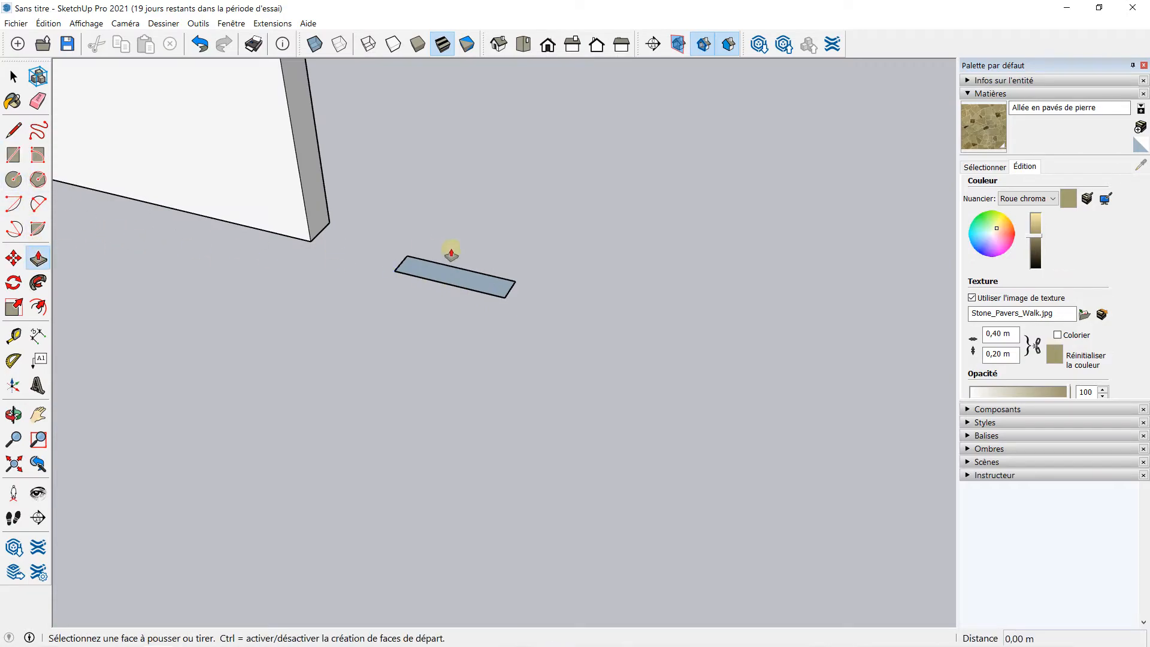
left_click(450, 277)
left_click(449, 168)
- Paint the large wall's front face with "Briques crues couleur brun clair" from the brick, cladding and siding material collection
middle_click_drag(314, 243, 486, 343)
scroll(487, 342, "down", 2)
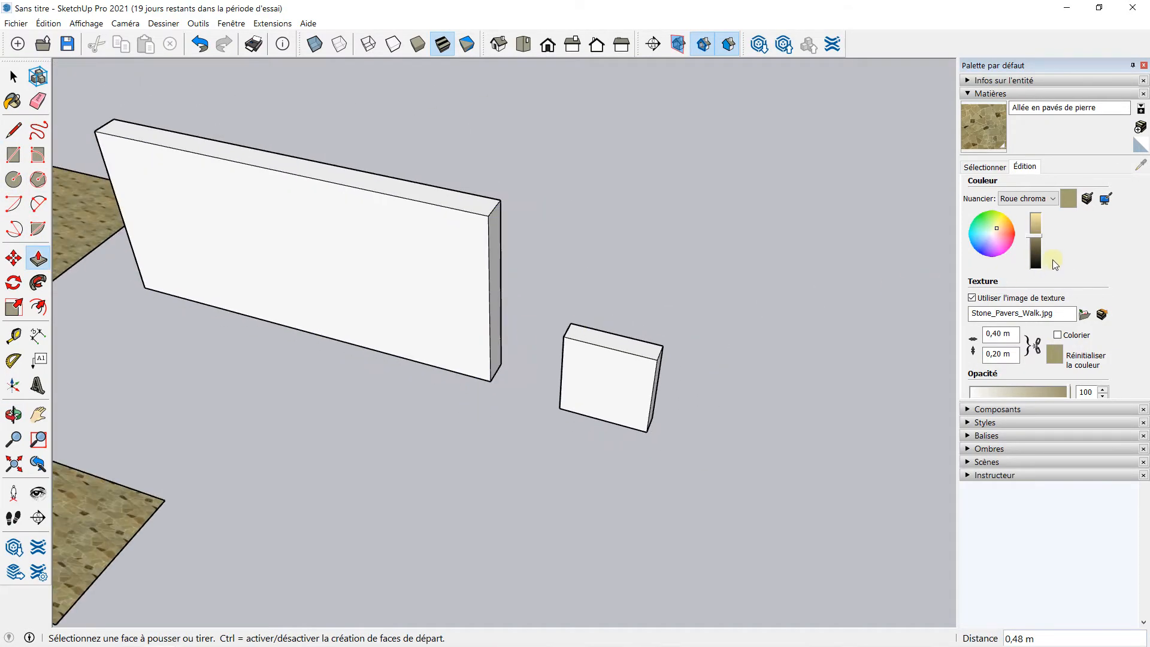
left_click(989, 168)
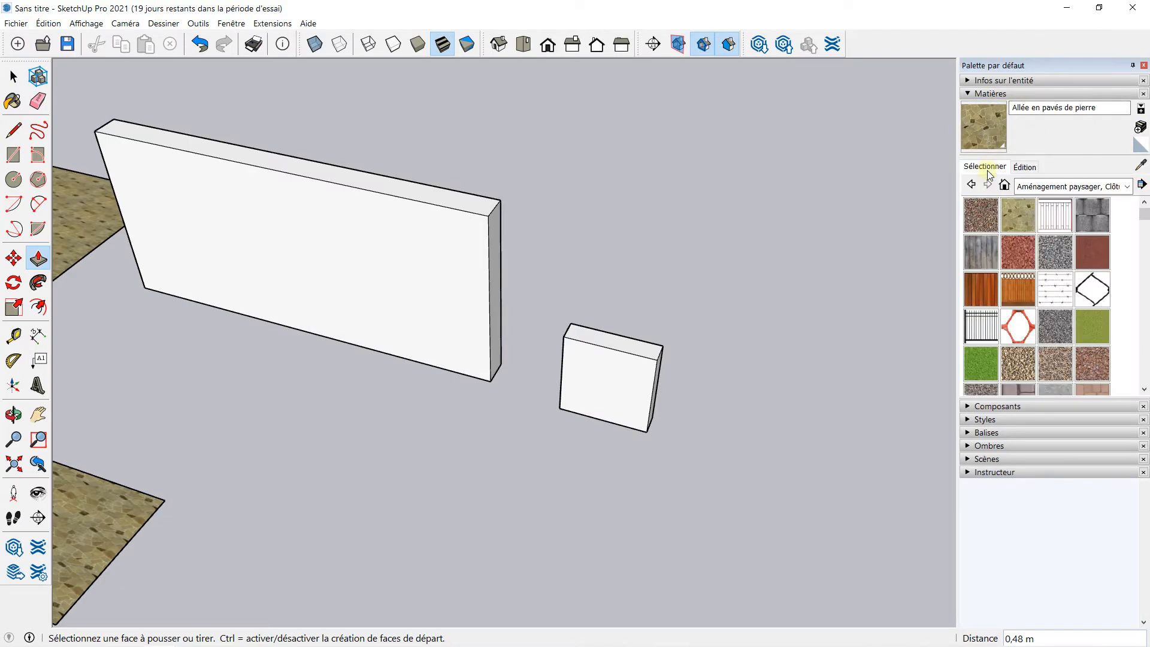
left_click(1030, 189)
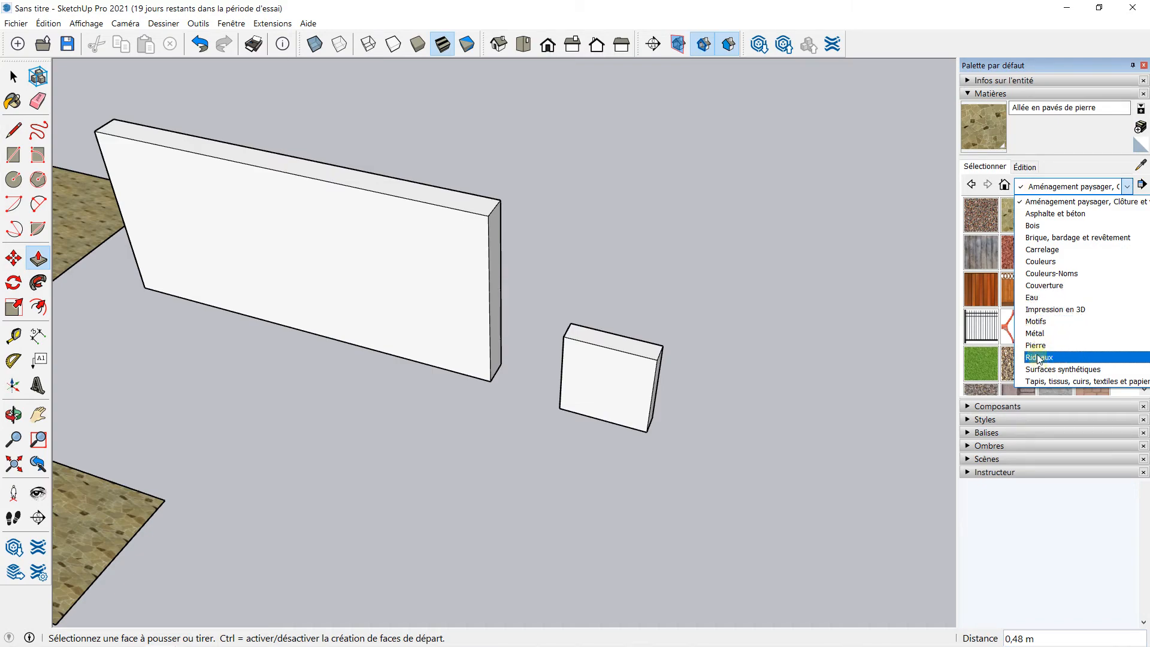
left_click(1049, 239)
middle_click_drag(374, 260, 396, 191)
scroll(333, 244, "up", 2)
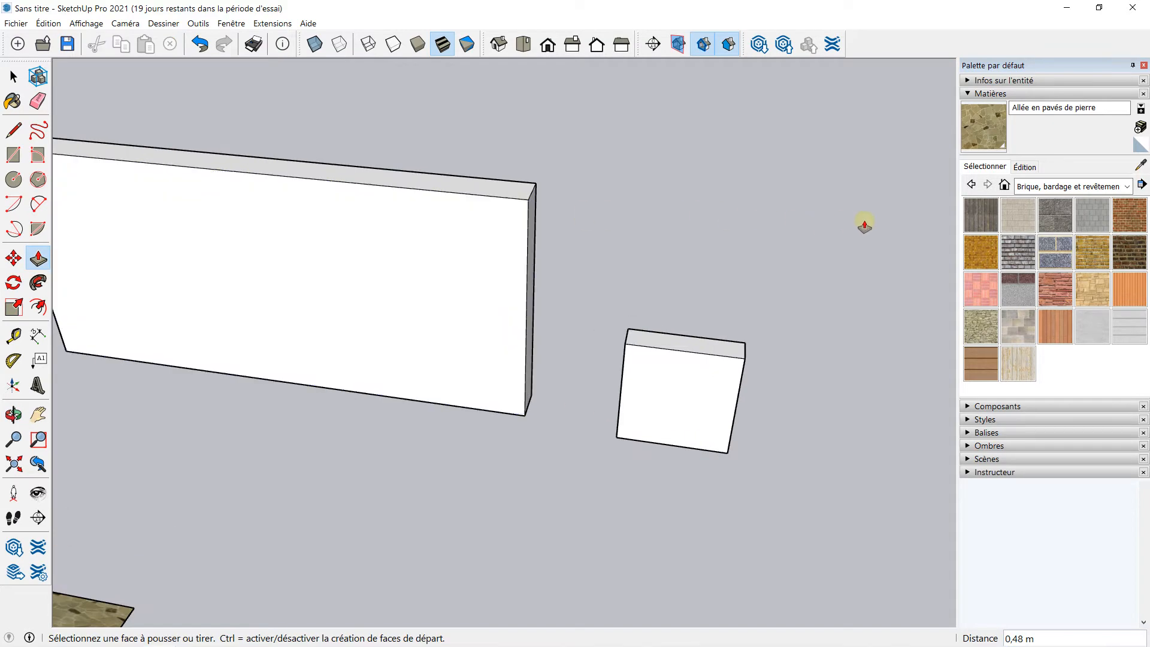
left_click(1084, 247)
scroll(432, 261, "up", 2)
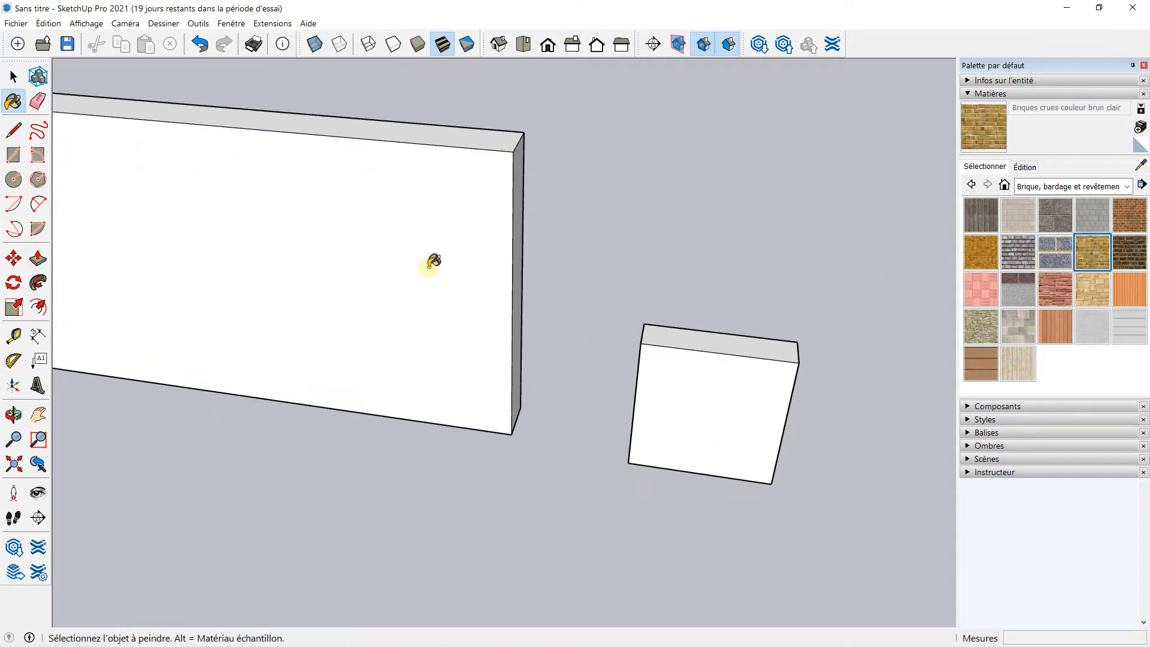
left_click(334, 259)
- Paint the small wall's front face with the same "Briques crues couleur brun clair" material
middle_click_drag(333, 258, 353, 233, "shift")
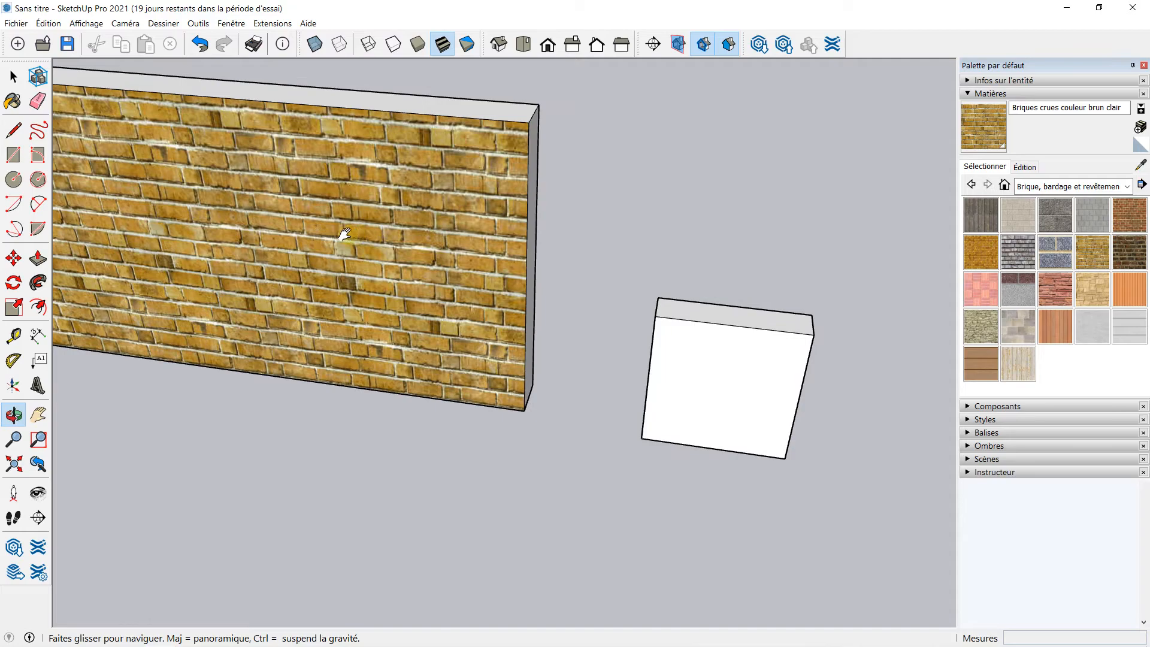
left_click(601, 352)
scroll(666, 357, "up", 2)
scroll(667, 358, "up", 1)
scroll(666, 358, "down", 2)
scroll(700, 340, "up", 1)
mouse_move(700, 341)
middle_mouse_down()
mouse_move(685, 308)
mouse_move(718, 300)
mouse_move(635, 287)
middle_mouse_up()
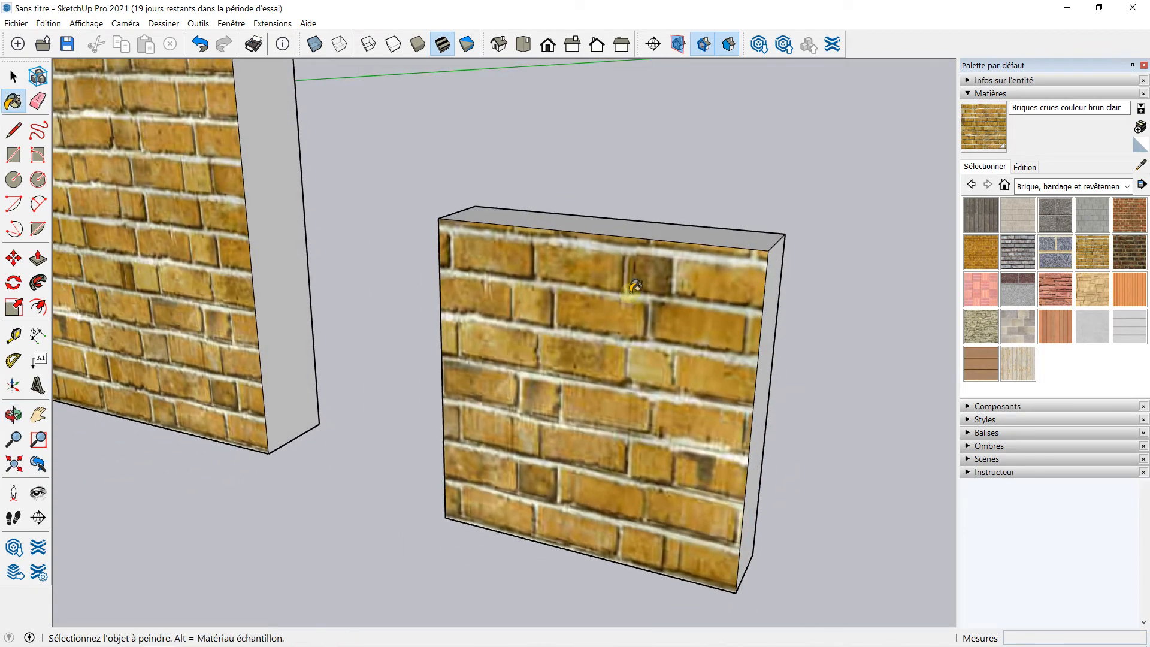
- Open the "Briques crues couleur brun clair" material for editing and set its texture width to 20 cm
left_click(1024, 167)
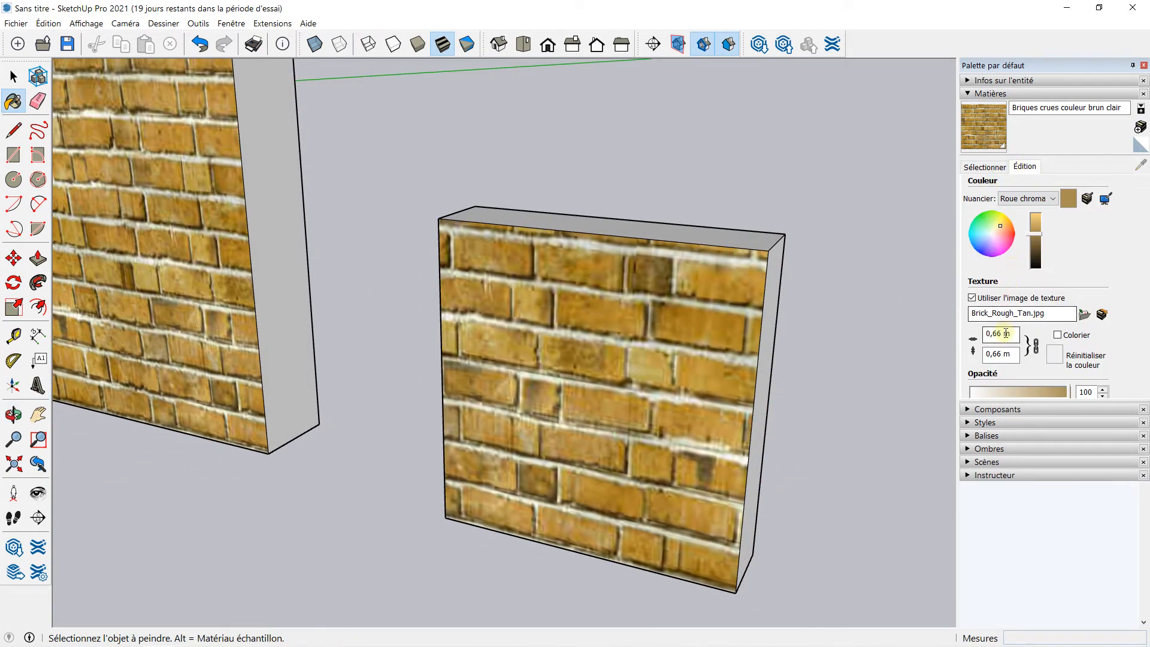
left_click_drag(1012, 334, 974, 335)
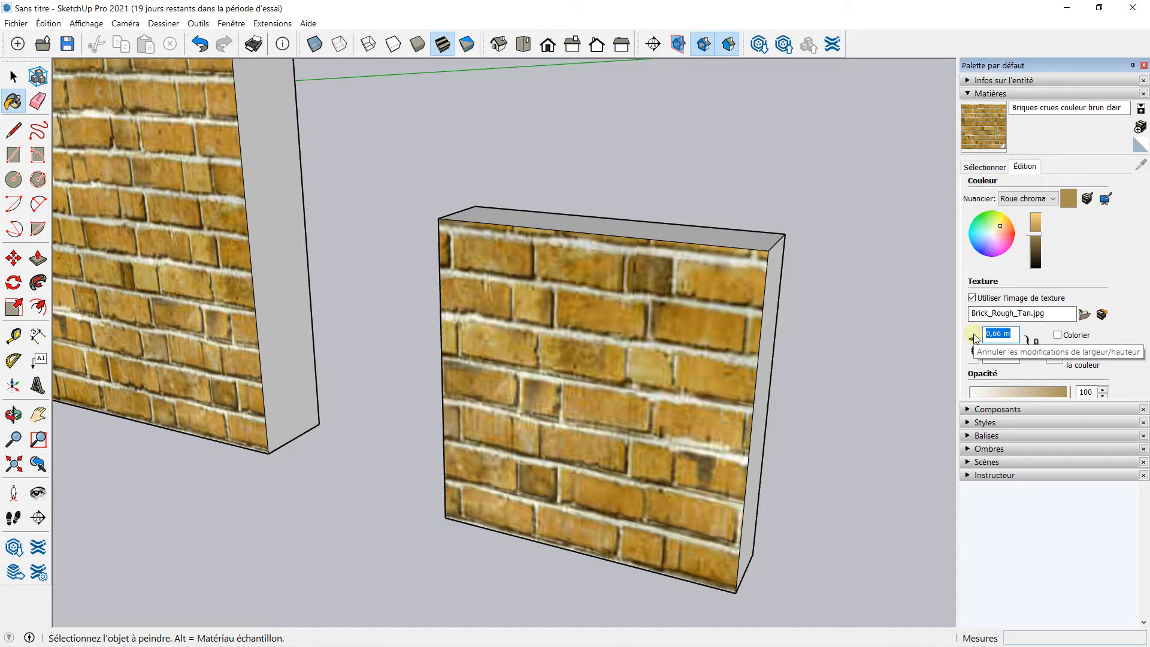
key("Caps_Lock")
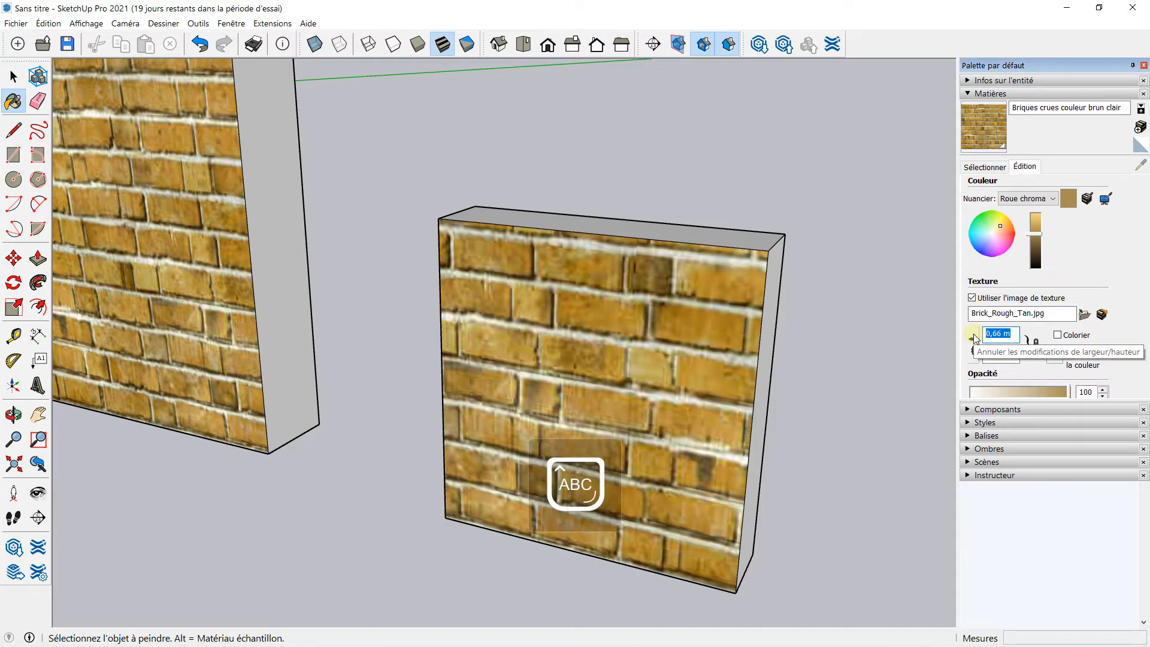
type("20")
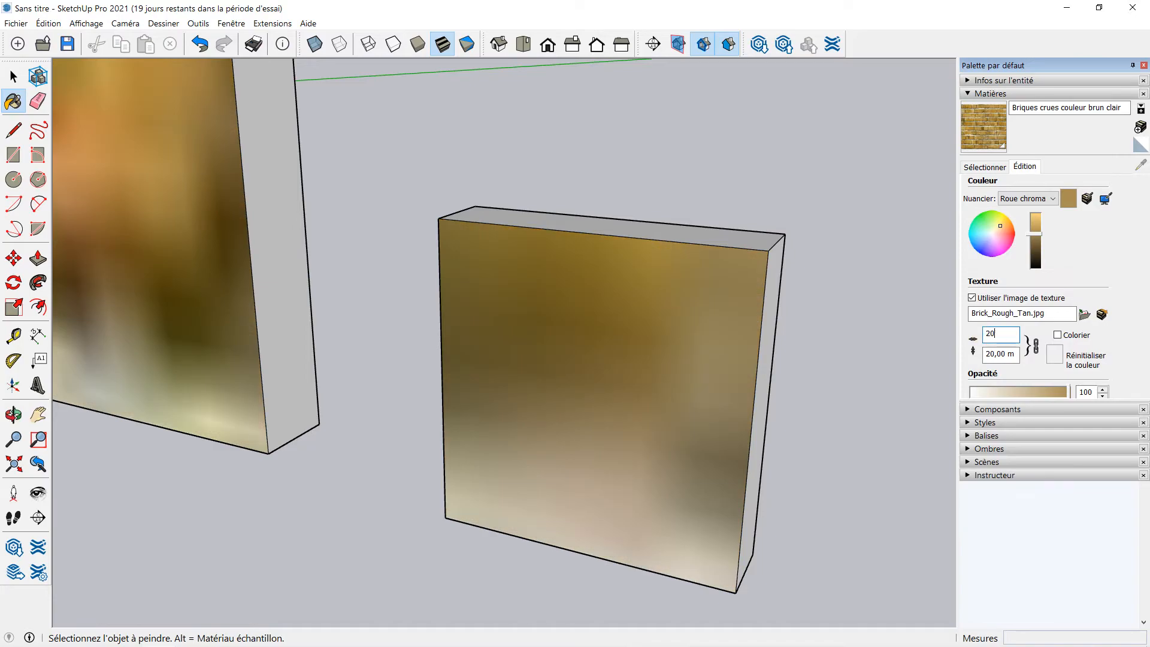
key("Caps_Lock")
type("cm")
key("Return")
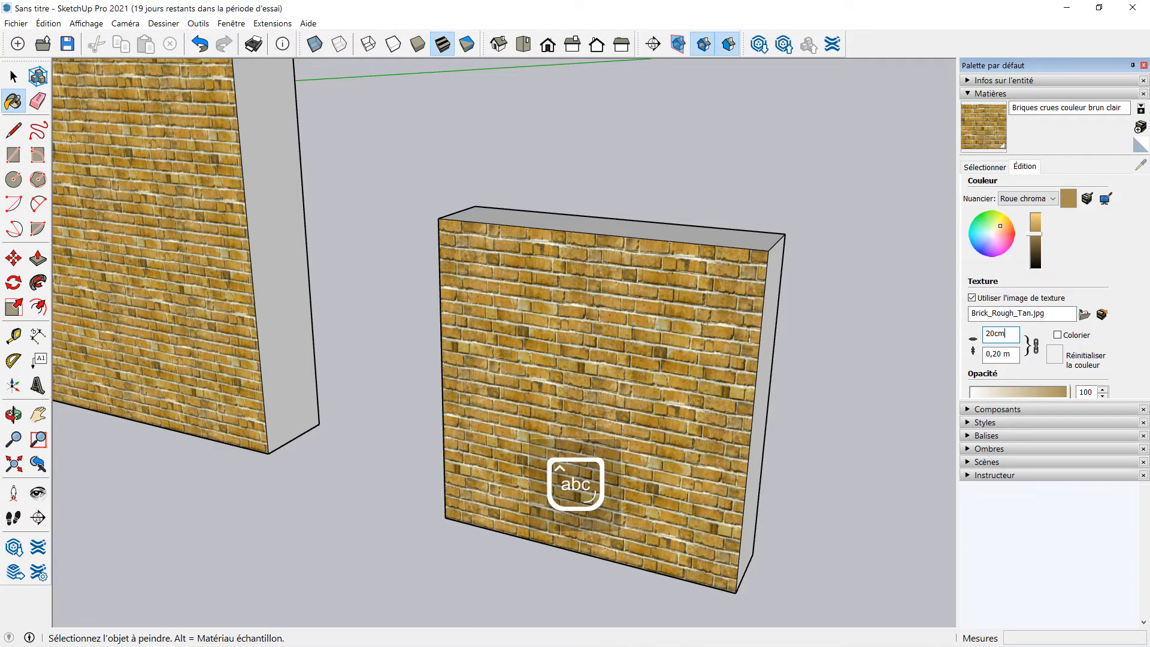
- Inspect the rescaled brick texture on both walls and go back to the brick material collection
scroll(479, 351, "up", 3)
scroll(480, 351, "down", 5)
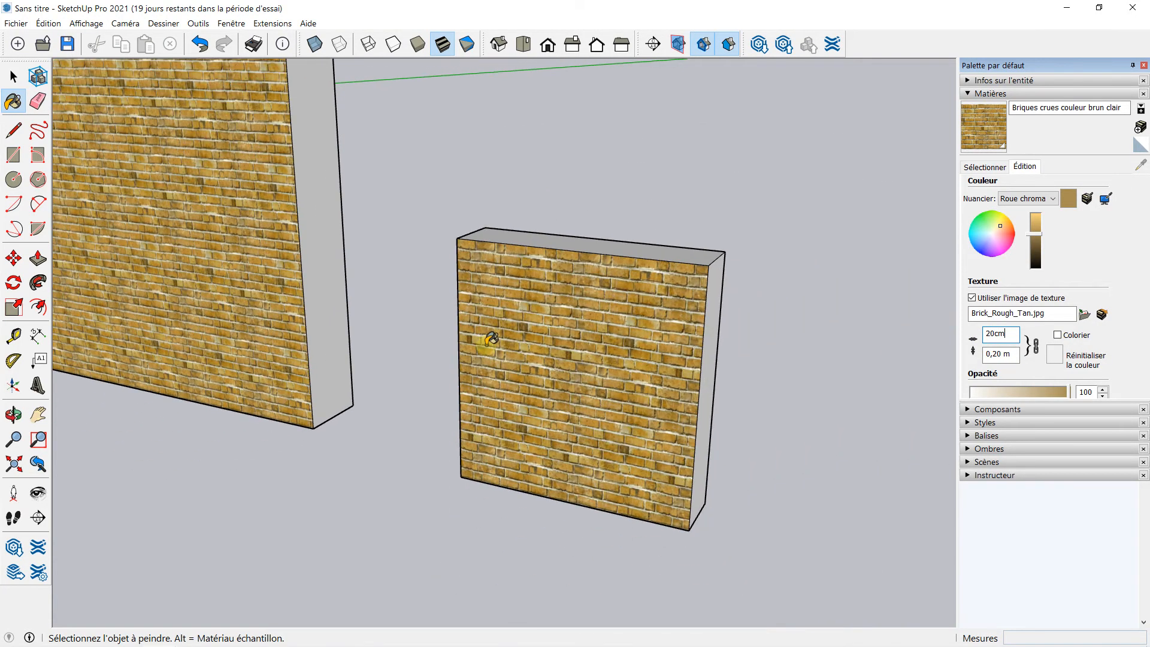
mouse_move(439, 336)
middle_mouse_down()
mouse_move(444, 309)
mouse_move(385, 264)
mouse_move(401, 254)
mouse_move(405, 311)
mouse_move(417, 306)
middle_mouse_up()
scroll(412, 312, "down", 3)
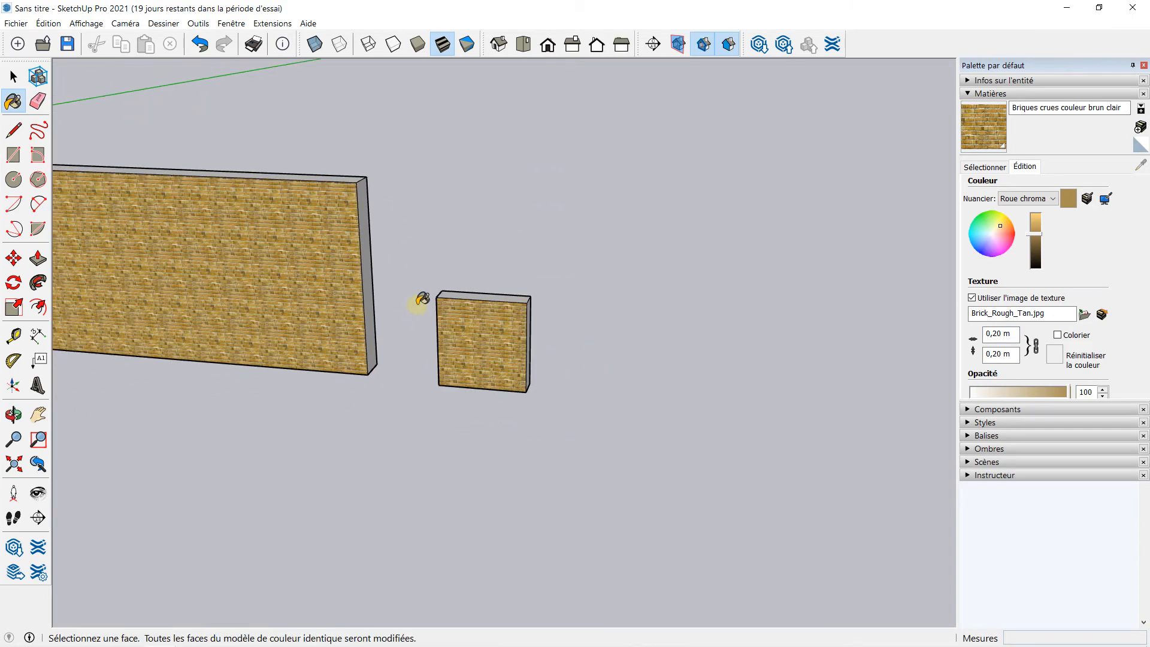
middle_click_drag(265, 253, 331, 252, "shift")
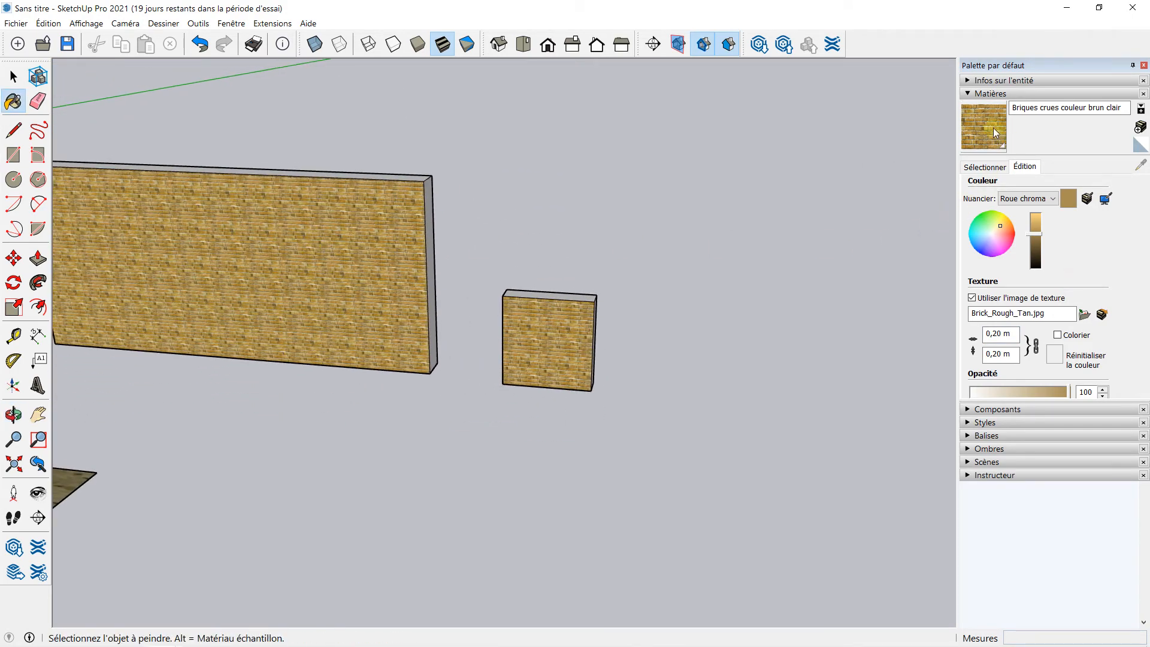
left_click(986, 169)
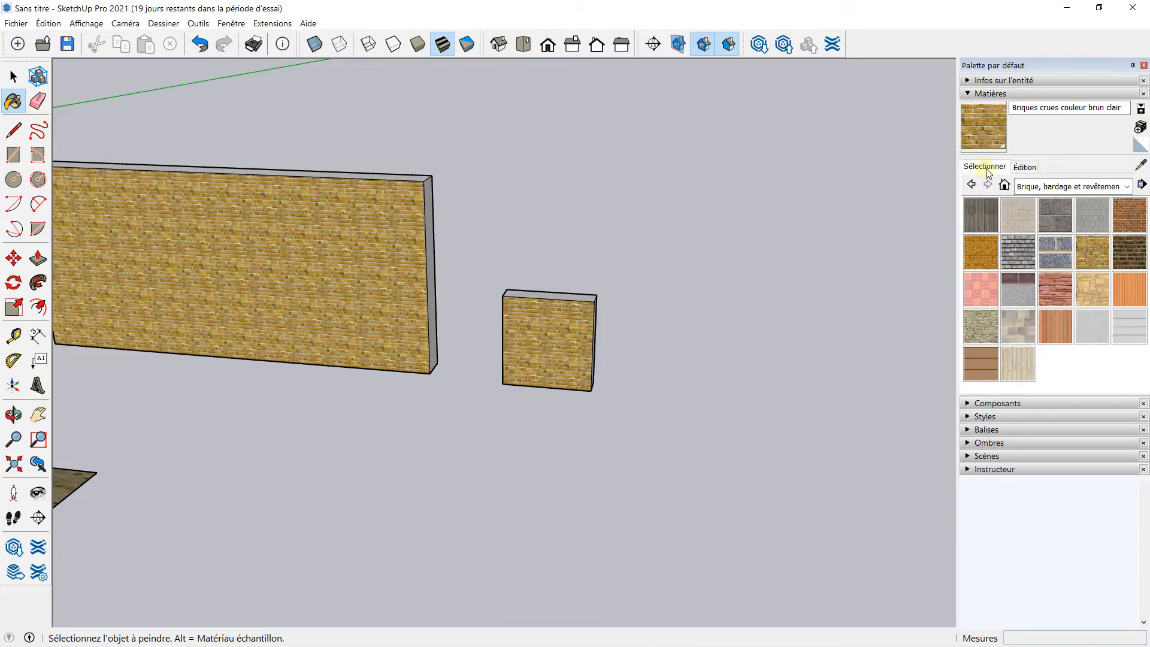
- Look through the list of available material collections and examine the painted walls and the small paved floor surface
left_click(1019, 186)
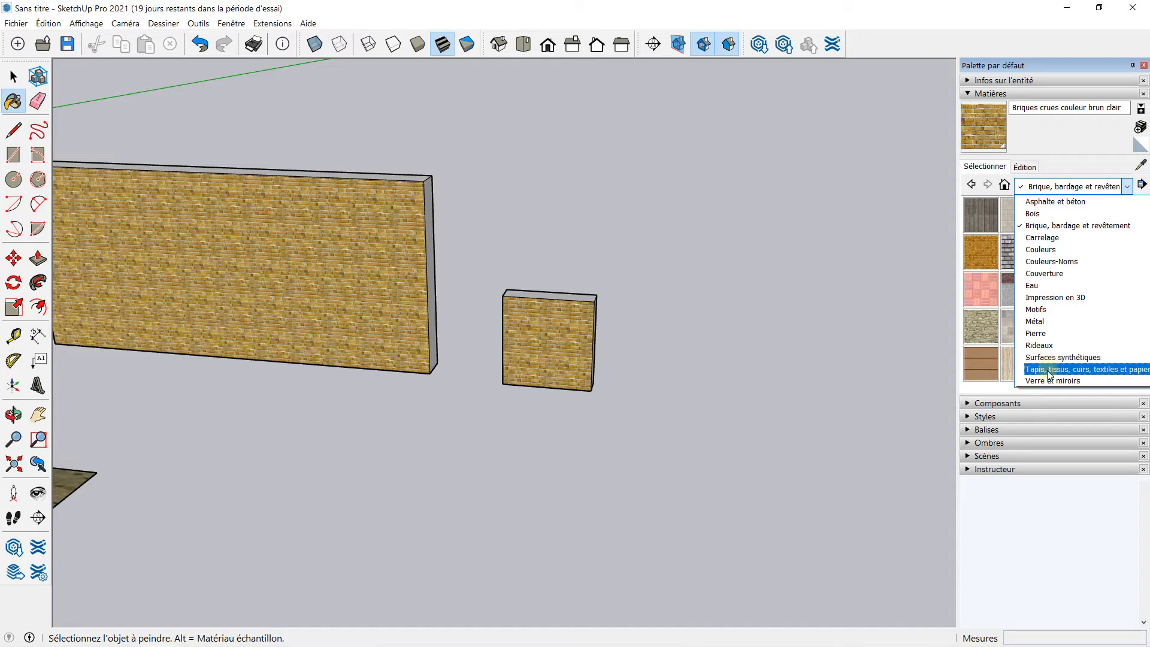
scroll(1045, 326, "up", 1)
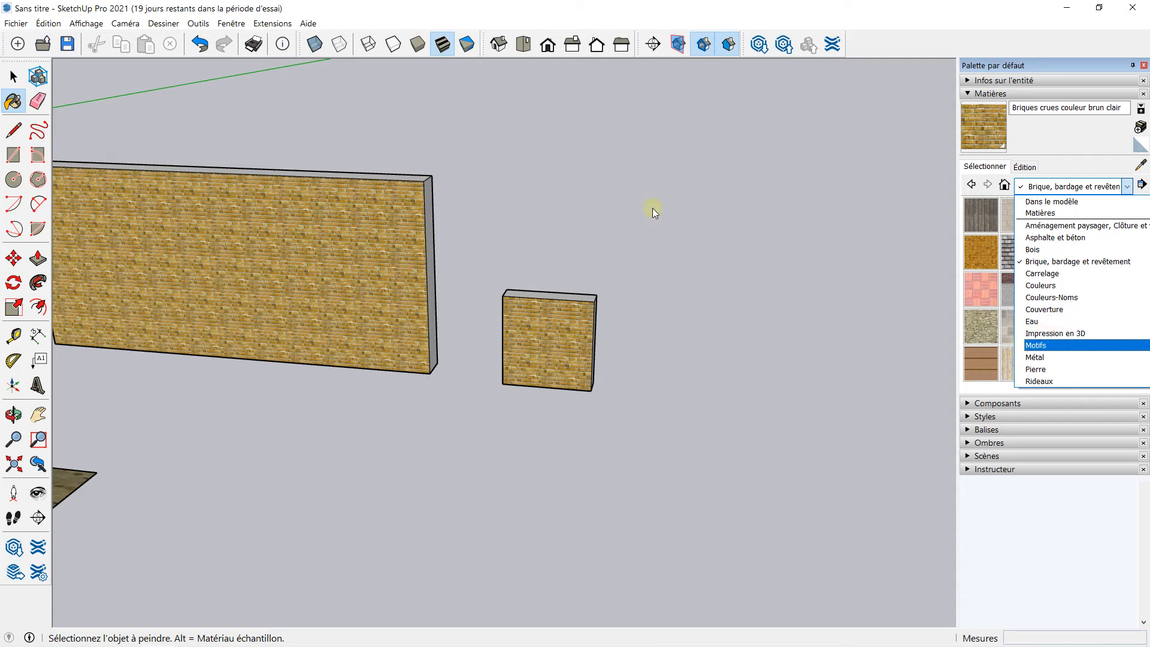
scroll(363, 240, "down", 3)
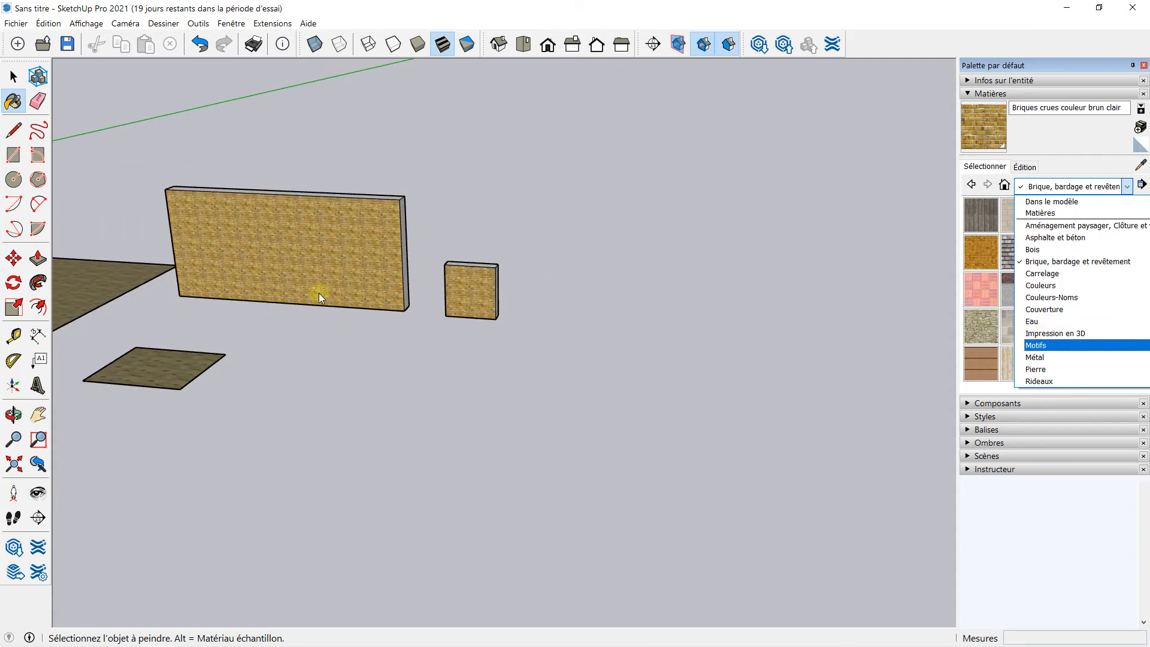
scroll(285, 270, "down", 2)
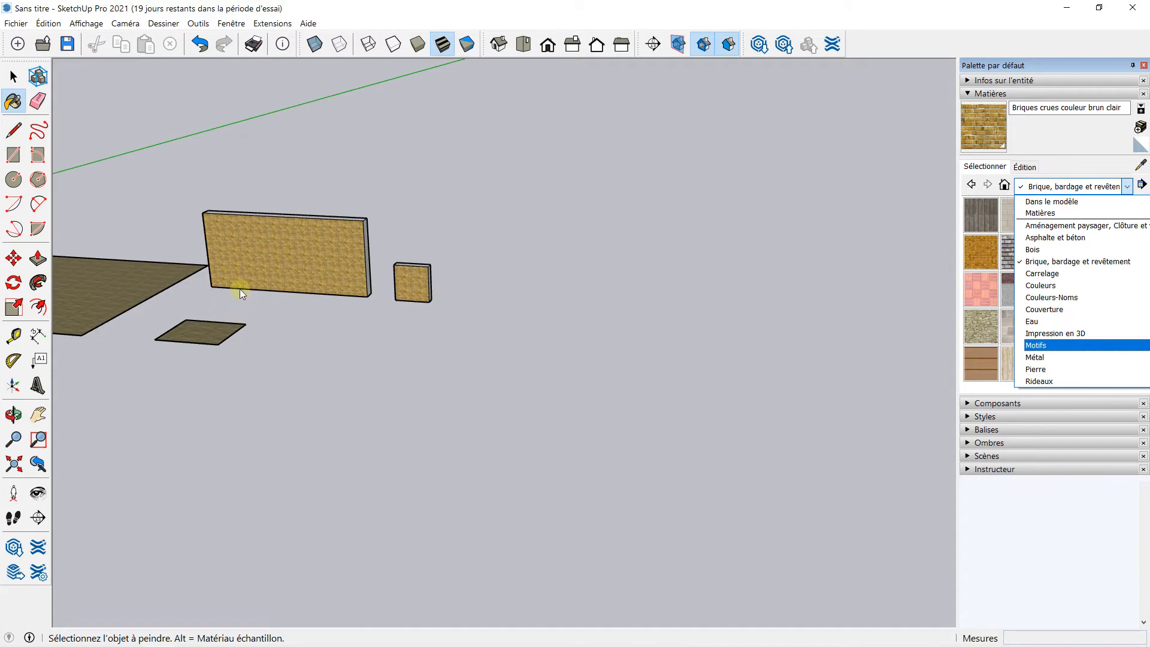
scroll(240, 290, "down", 2)
scroll(204, 289, "up", 5)
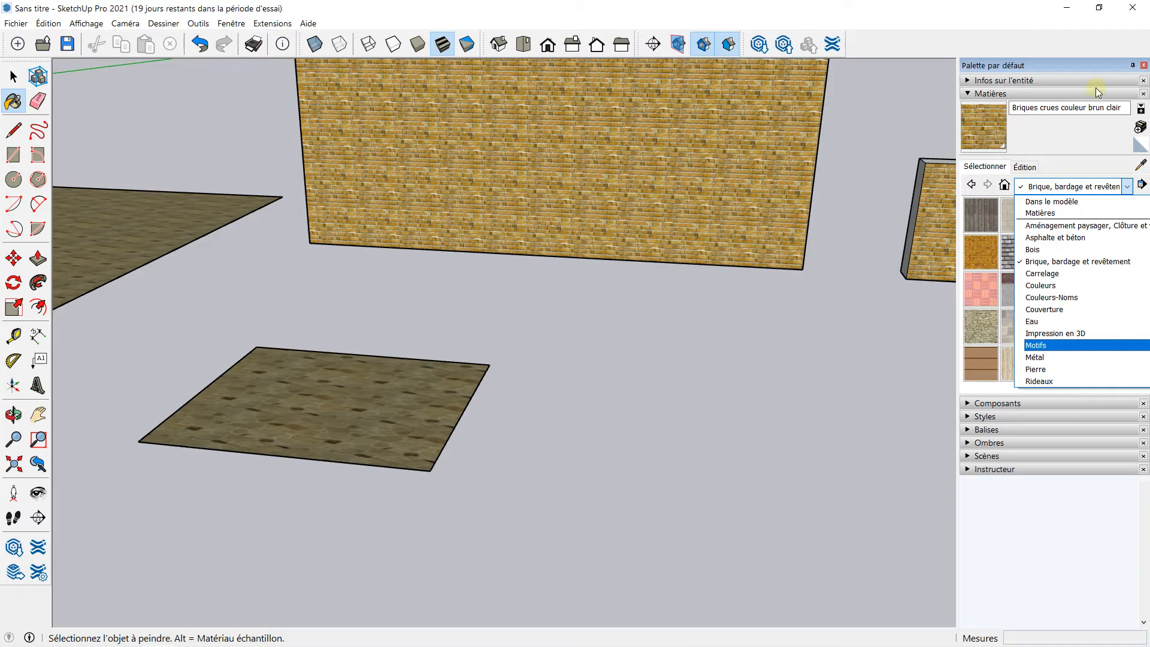
left_click(977, 95)
left_click(977, 94)
mouse_move(329, 234)
middle_mouse_down()
mouse_move(339, 352)
mouse_move(372, 210)
mouse_move(350, 315)
middle_mouse_up()
left_click(971, 96)
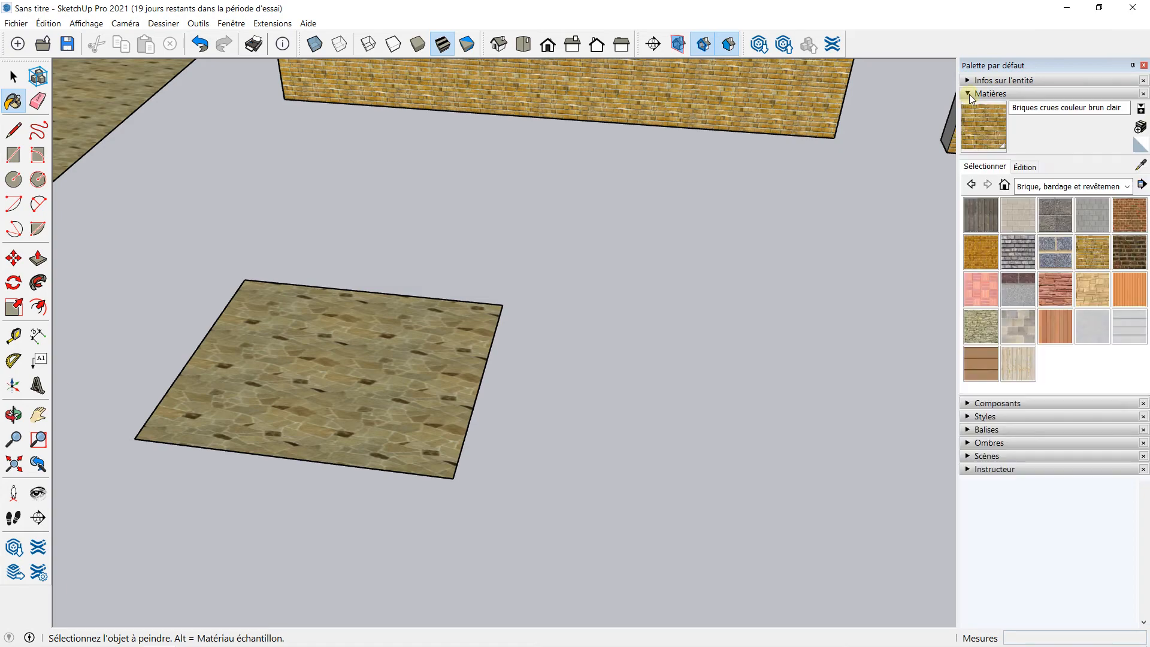
- Paint the small floor surface with "Carreaux calcaires multicolores" from the Carrelage material collection
left_click(1039, 187)
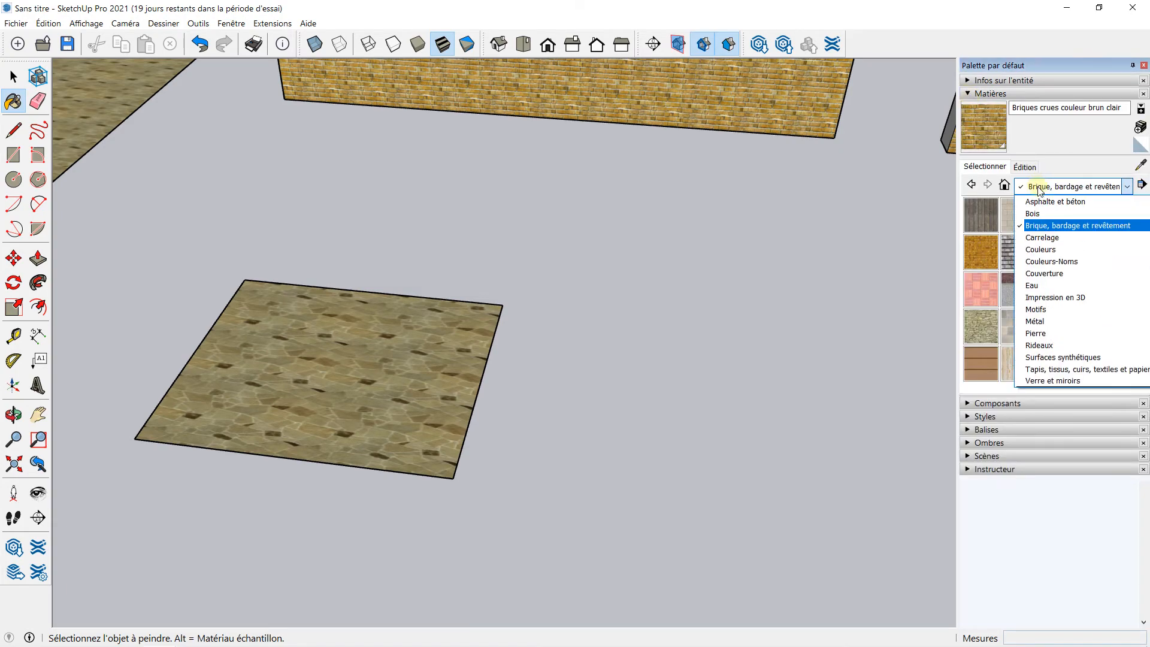
left_click(1040, 237)
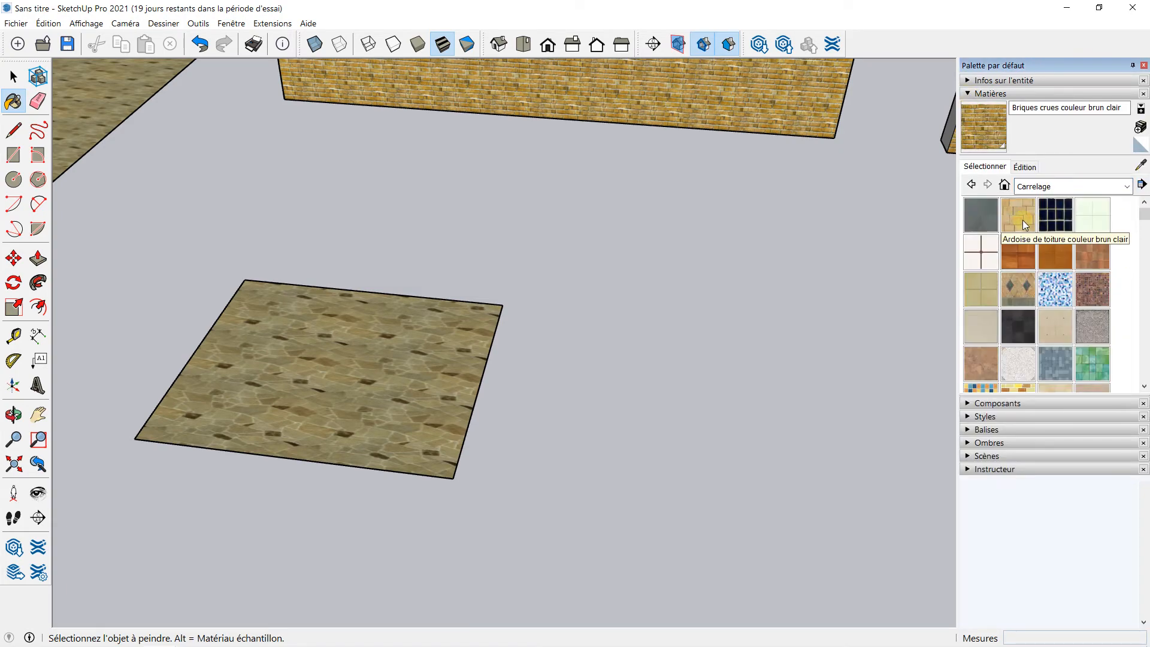
scroll(1042, 301, "down", 3)
scroll(1042, 301, "down", 4)
left_click(987, 263)
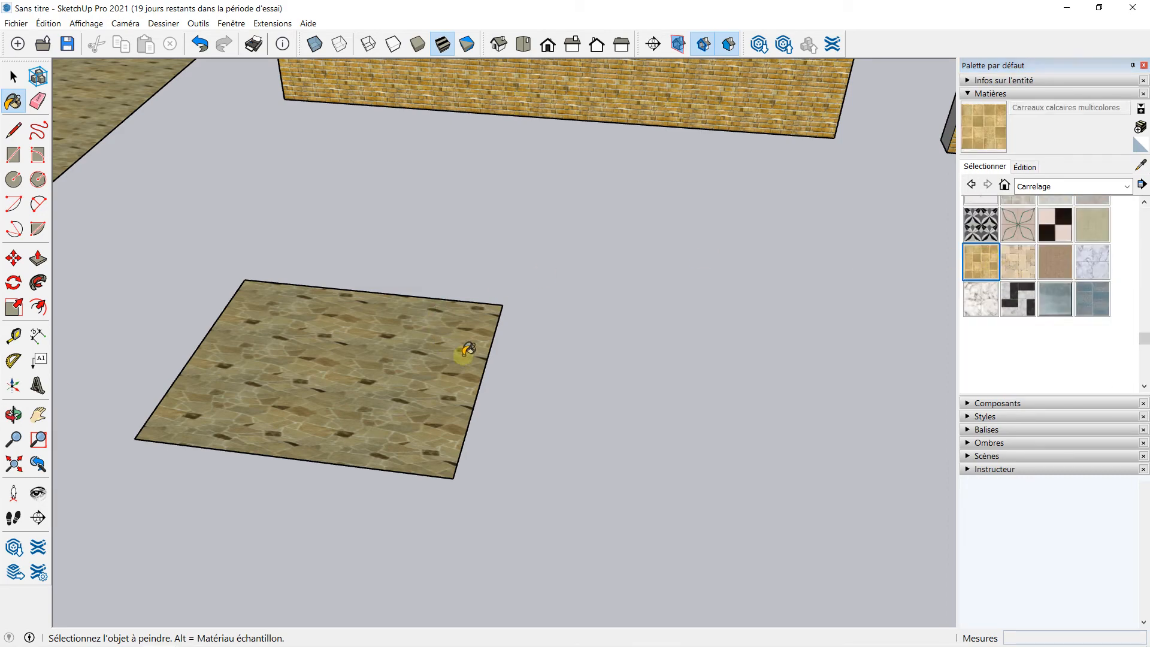
left_click(466, 350)
scroll(278, 367, "up", 3)
mouse_move(285, 352)
middle_mouse_down()
mouse_move(365, 375)
mouse_move(369, 362)
middle_mouse_up()
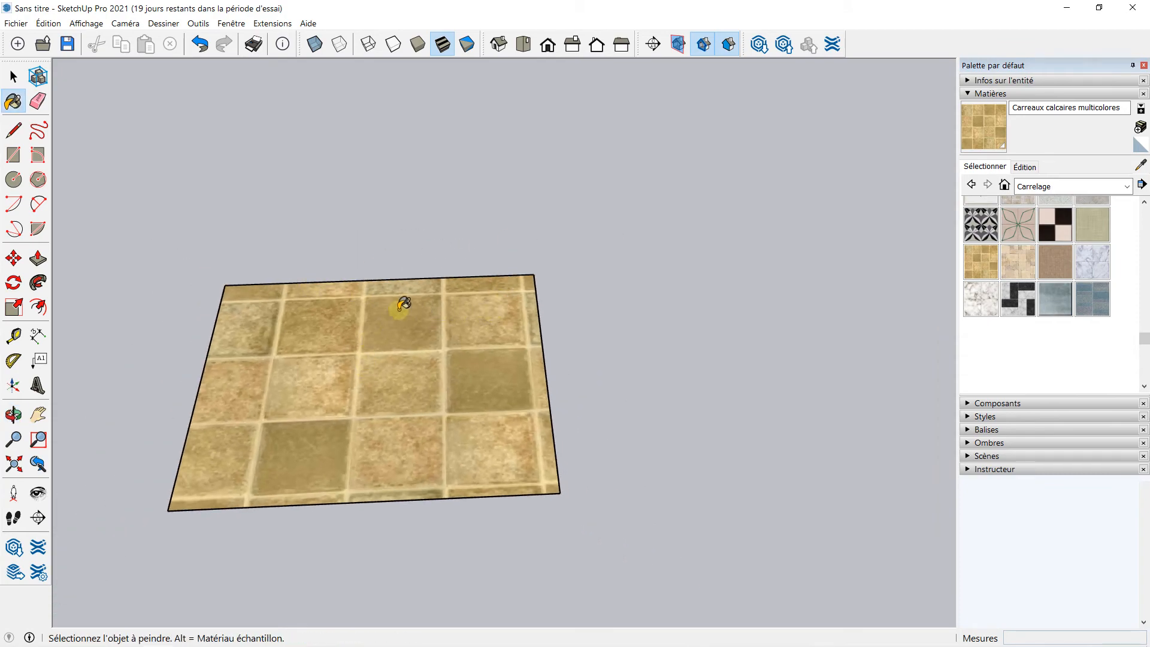
- Open the "Carreaux calcaires multicolores" material for editing and set its texture width to 20 cm
left_click(1019, 167)
left_click_drag(1013, 333, 976, 336)
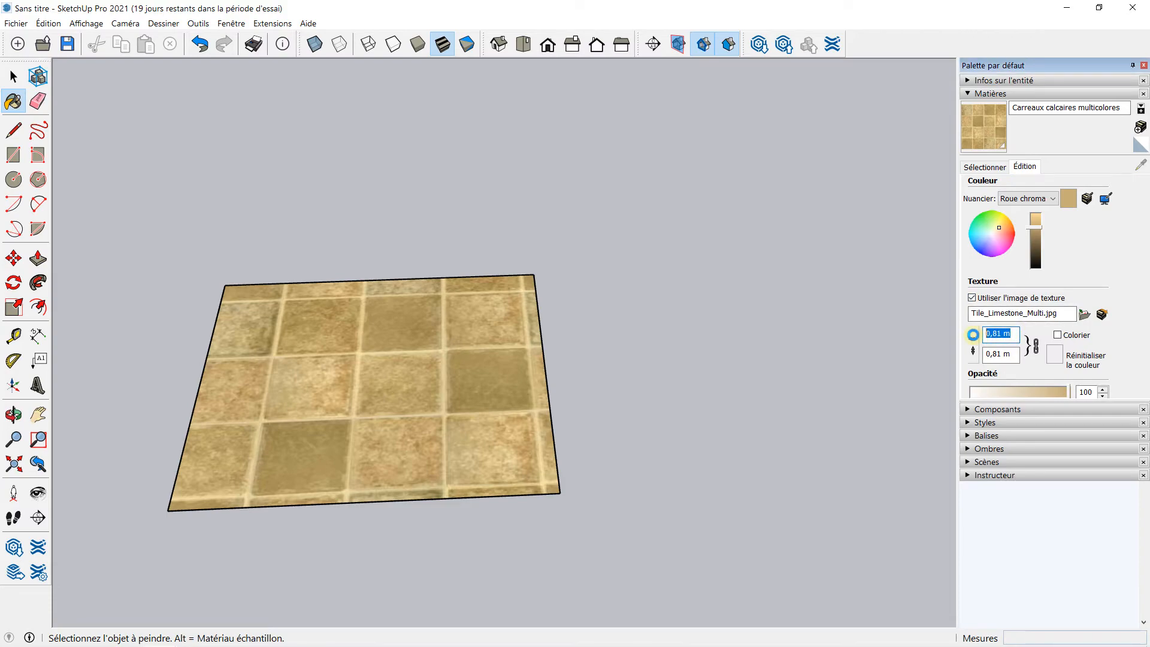
key("Caps_Lock")
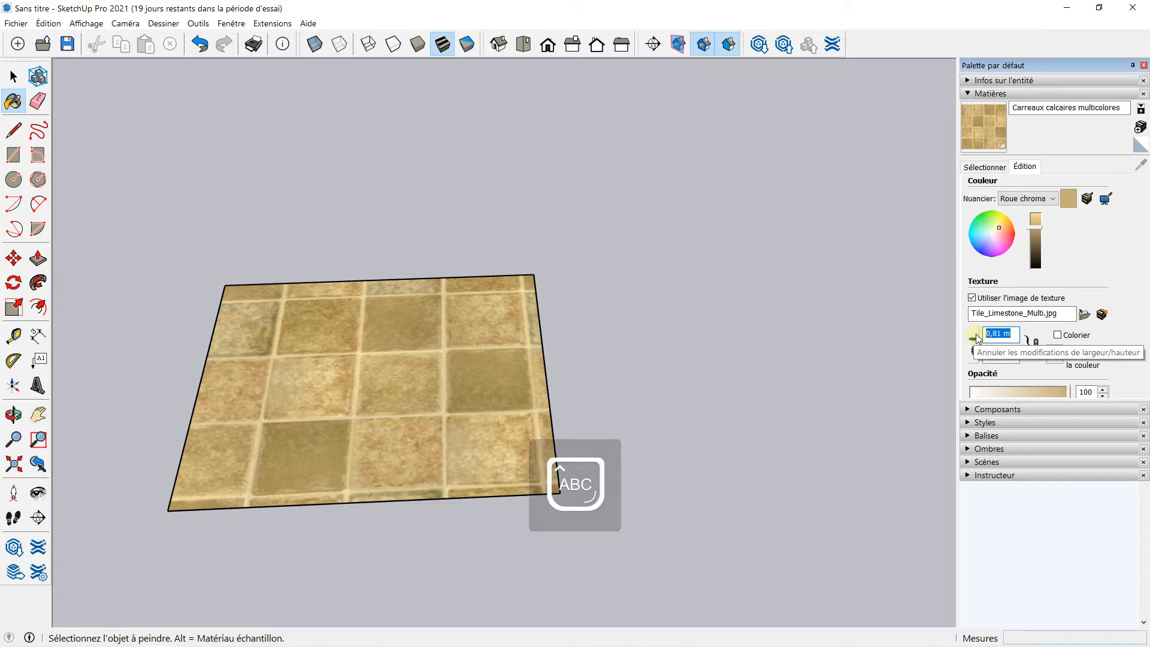
type("20")
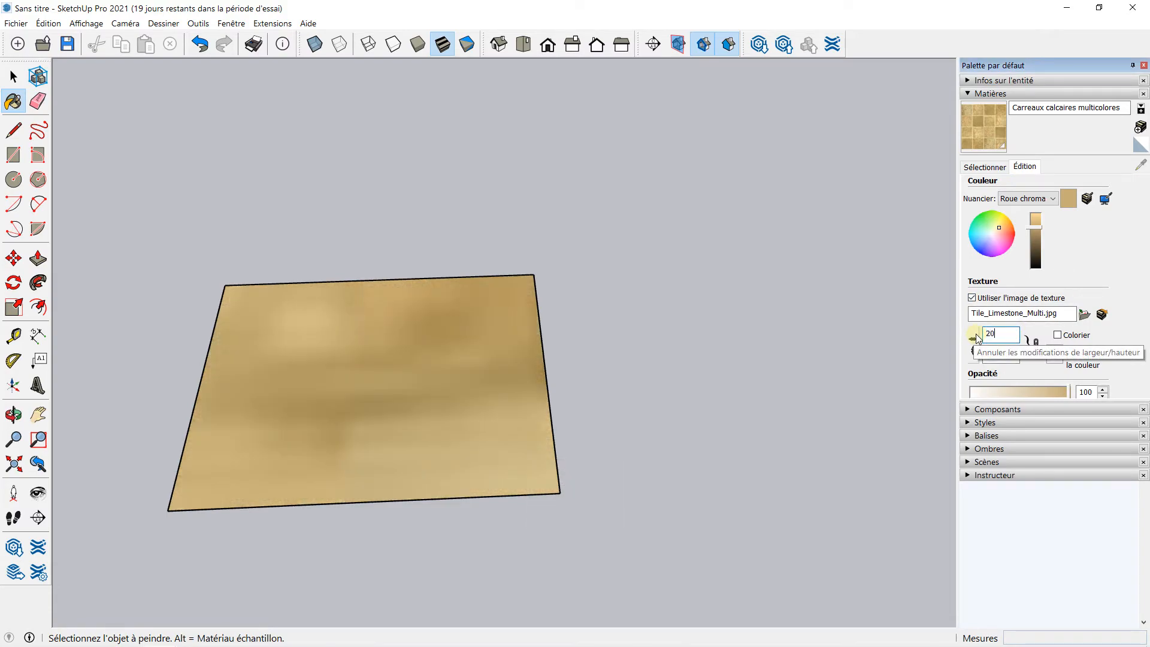
key("Caps_Lock")
type("cm")
key("Return")
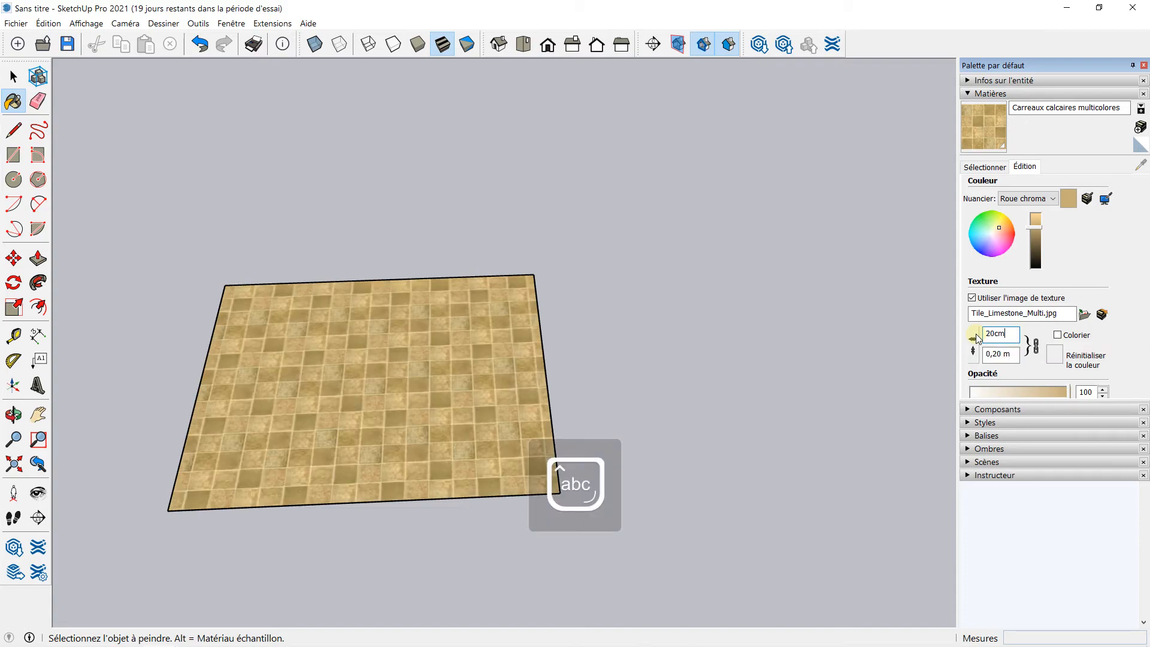
scroll(308, 405, "up", 3)
scroll(313, 393, "down", 3)
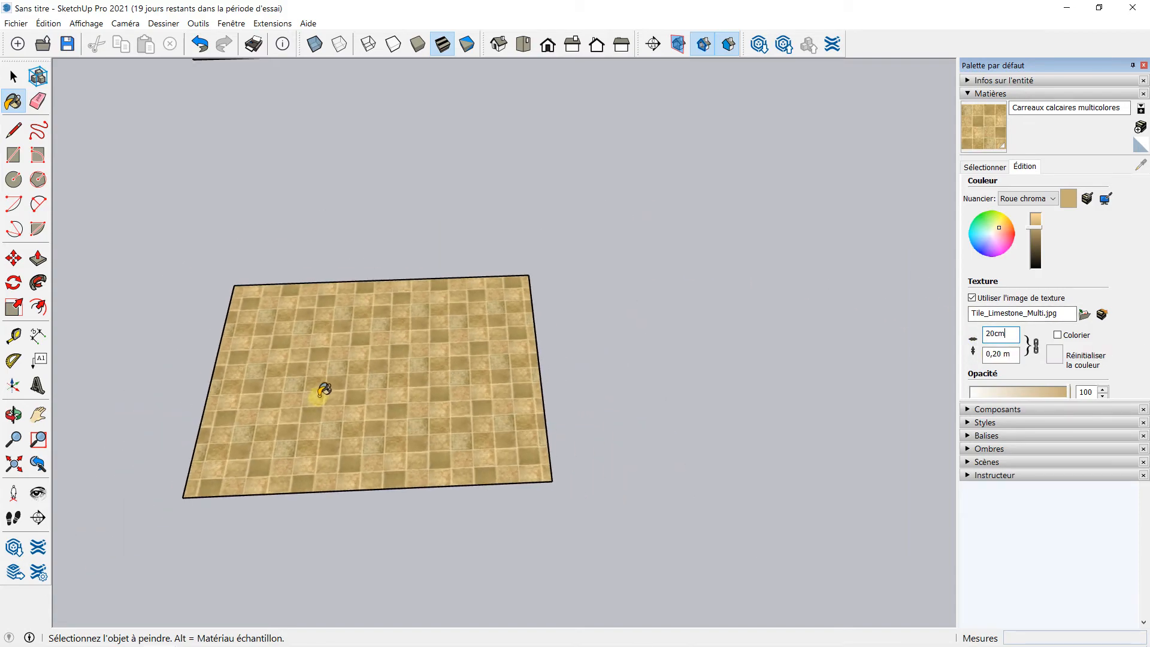
scroll(333, 367, "up", 3)
scroll(334, 367, "down", 3)
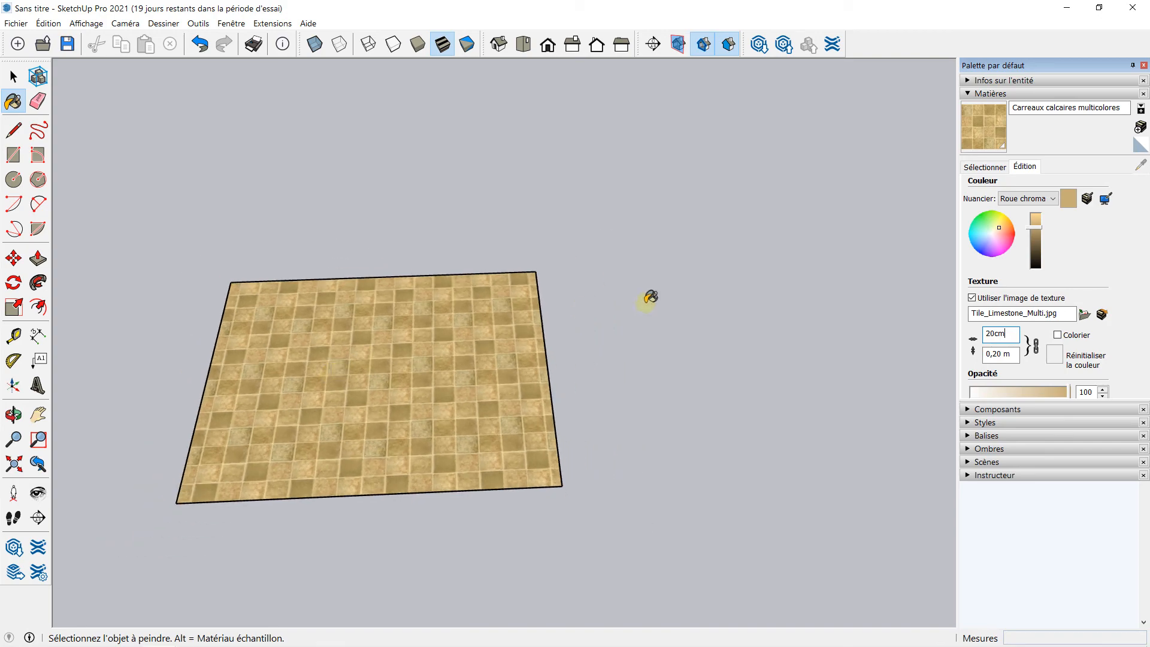
- Shift the limestone tile material's colour to a more saturated orange and finish painting by returning to the Select tool
left_click_drag(1033, 227, 1006, 221)
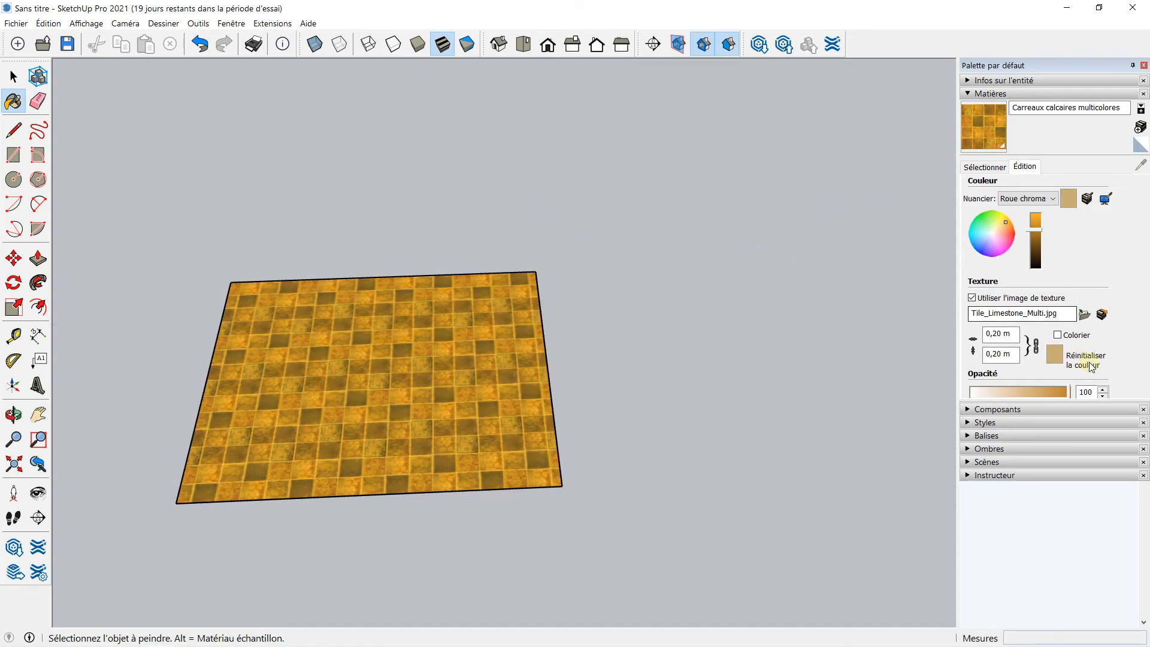
left_click(1103, 396)
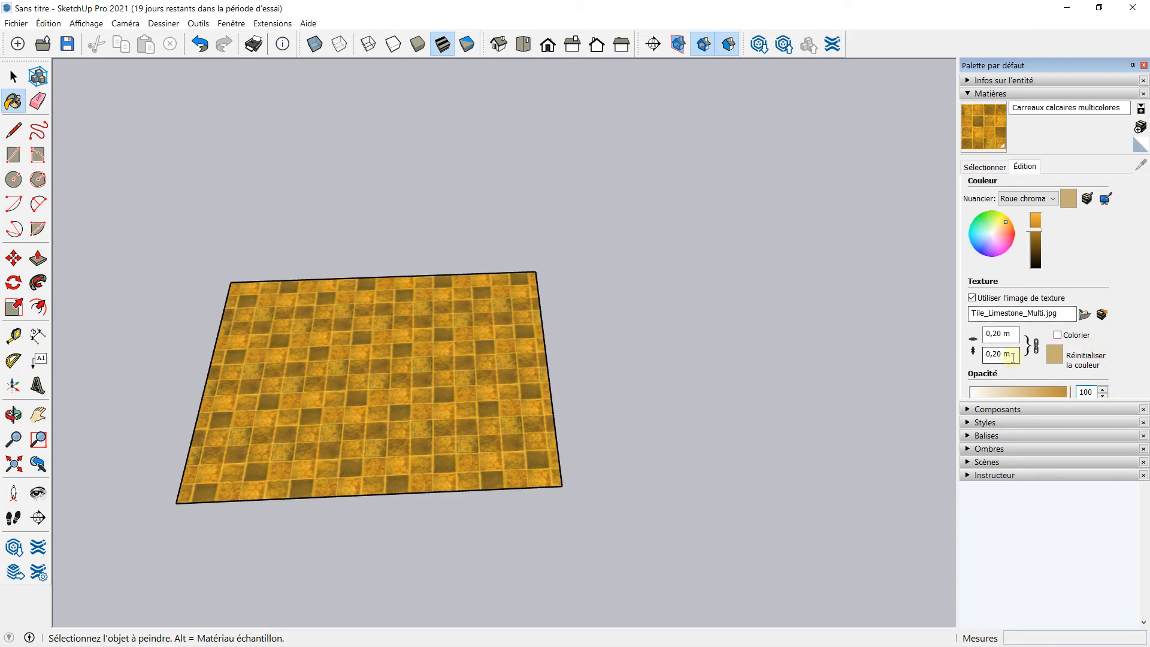
scroll(420, 234, "down", 3)
scroll(415, 239, "down", 5)
middle_click_drag(502, 224, 617, 245)
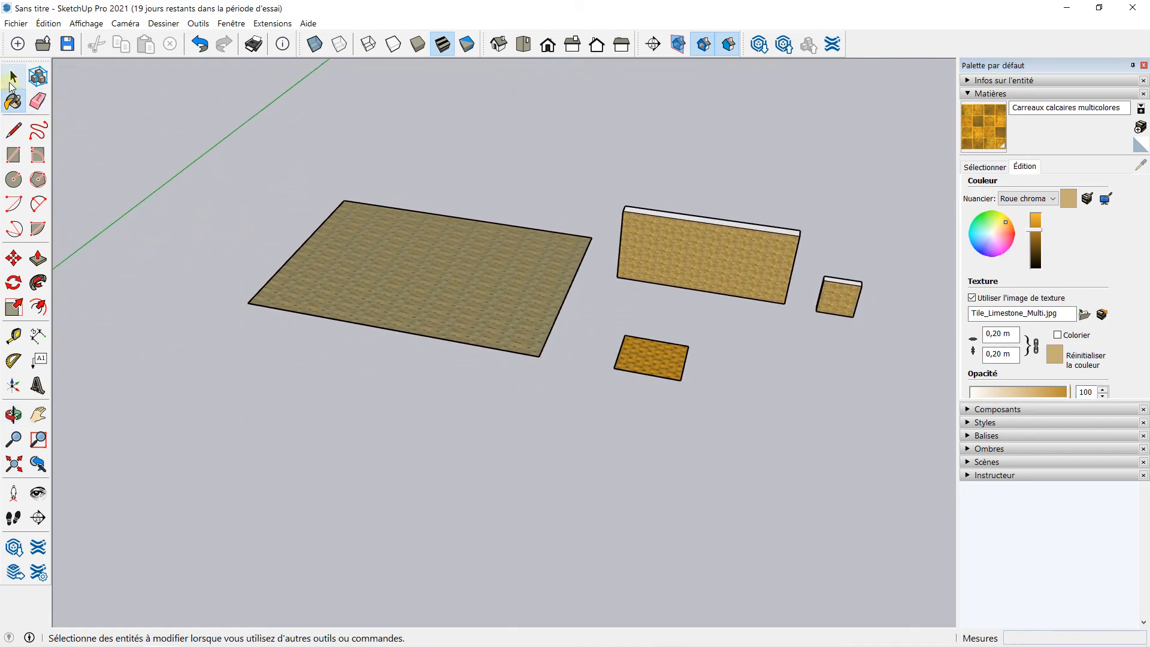
left_click(13, 77)
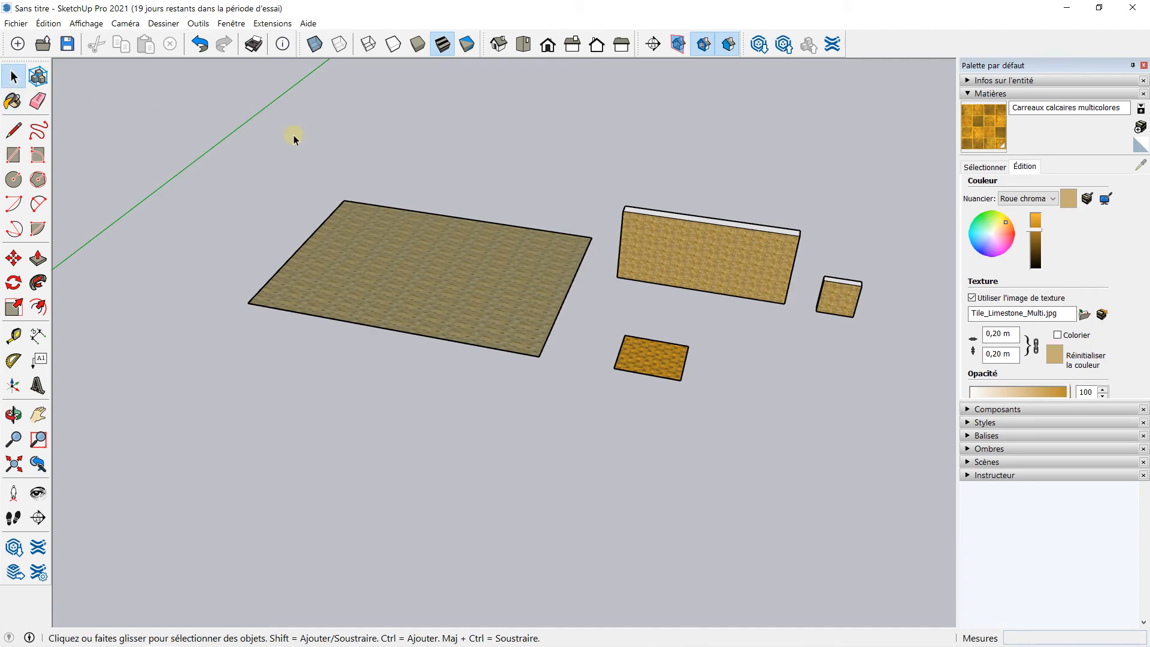